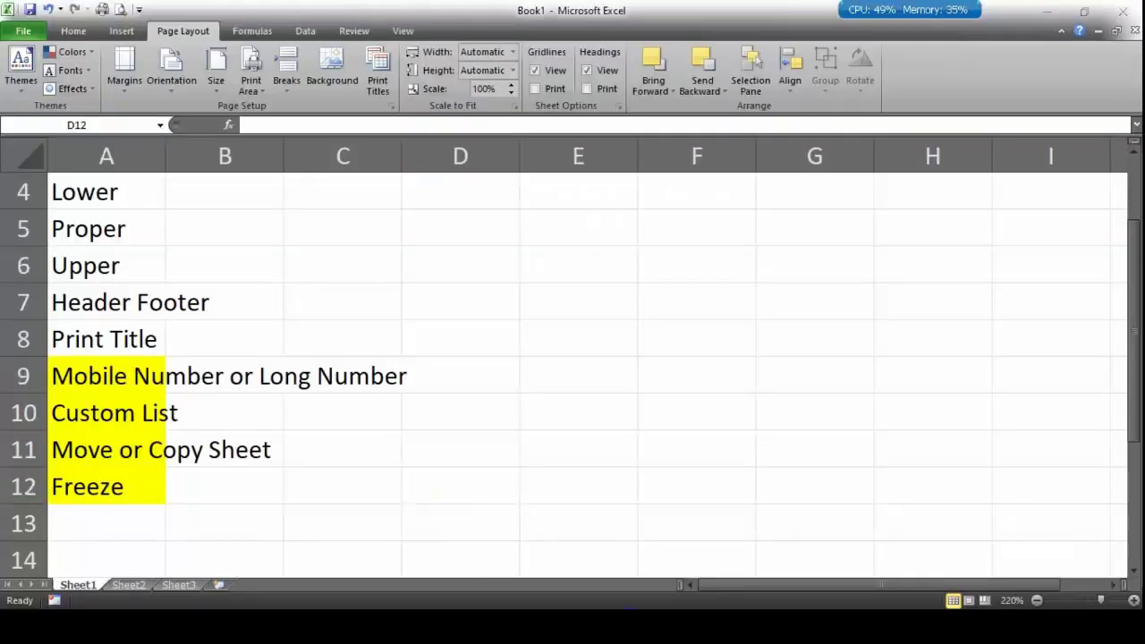
Step: Switch to the Class-3 Monthly Sells Statement workbook and browse the May Sell sheet
{"action": "mouse_move", "coordinate": [628, 626]}
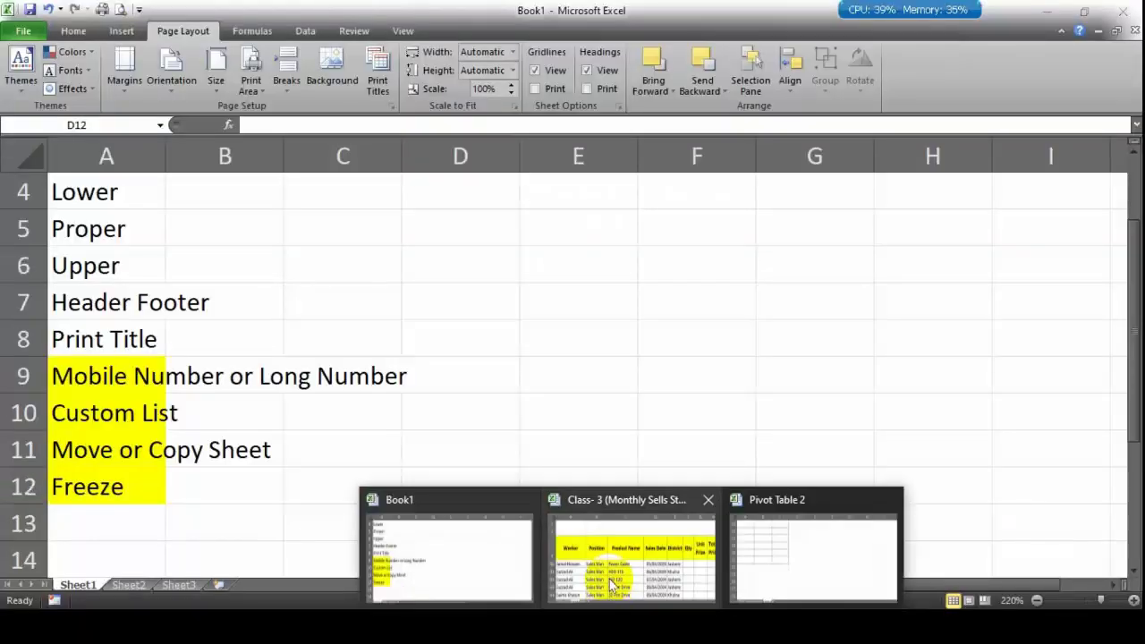
{"action": "left_click", "coordinate": [608, 556]}
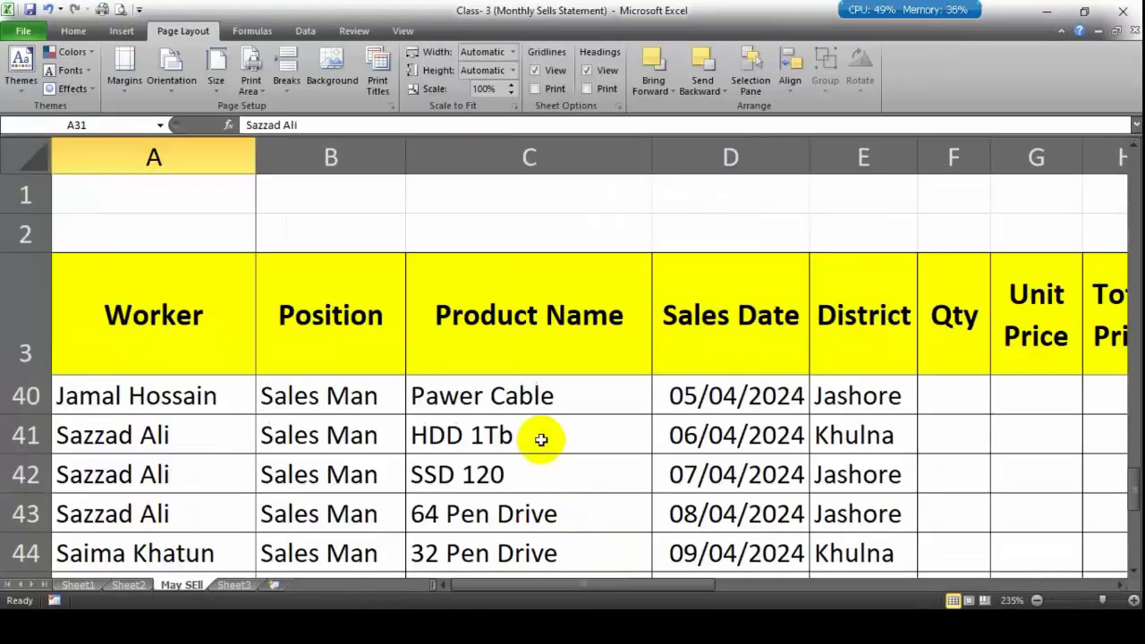
{"action": "scroll", "coordinate": [539, 435], "scroll_direction": "down", "scroll_amount": 5}
{"action": "scroll", "coordinate": [544, 414], "scroll_direction": "down", "scroll_amount": 3}
{"action": "scroll", "coordinate": [543, 413], "scroll_direction": "up", "scroll_amount": 2}
{"action": "scroll", "coordinate": [543, 413], "scroll_direction": "up", "scroll_amount": 1}
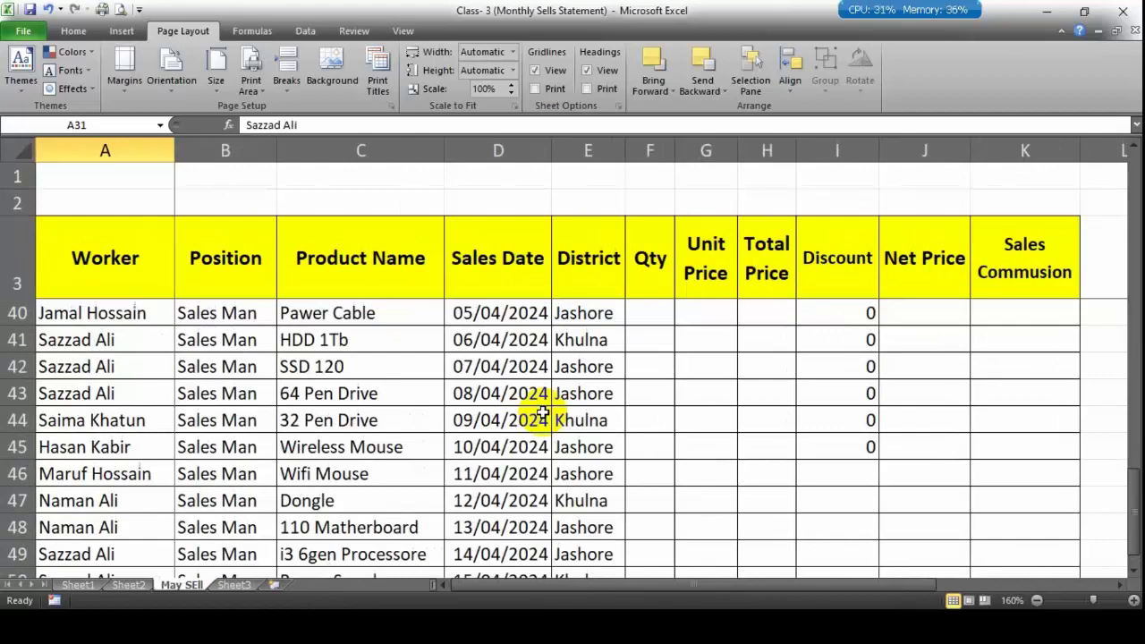
Step: Select the sales data range A4:K50 on the May Sell sheet
{"action": "left_click", "coordinate": [234, 368]}
{"action": "scroll", "coordinate": [215, 399], "scroll_direction": "down", "scroll_amount": 2}
{"action": "scroll", "coordinate": [216, 398], "scroll_direction": "up", "scroll_amount": 4}
{"action": "scroll", "coordinate": [215, 399], "scroll_direction": "up", "scroll_amount": 6}
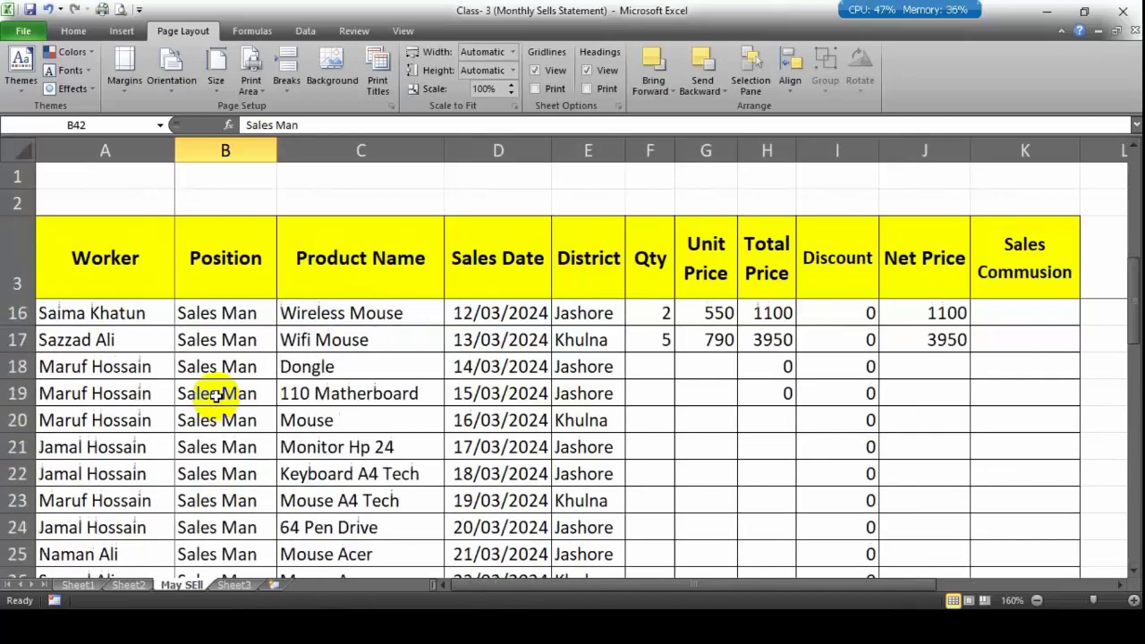
{"action": "scroll", "coordinate": [216, 398], "scroll_direction": "up", "scroll_amount": 1}
{"action": "scroll", "coordinate": [215, 397], "scroll_direction": "up", "scroll_amount": 2}
{"action": "scroll", "coordinate": [216, 396], "scroll_direction": "up", "scroll_amount": 1}
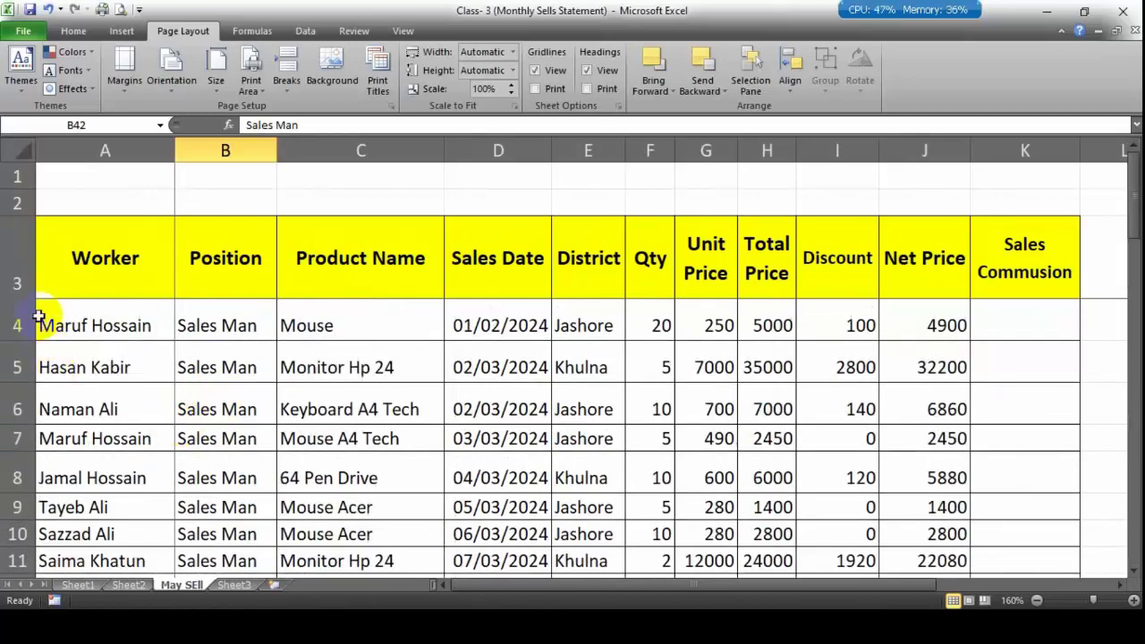
{"action": "mouse_move", "coordinate": [41, 317]}
{"action": "left_mouse_down"}
{"action": "mouse_move", "coordinate": [953, 601]}
{"action": "mouse_move", "coordinate": [854, 258]}
{"action": "mouse_move", "coordinate": [776, 89]}
{"action": "mouse_move", "coordinate": [820, 314]}
{"action": "mouse_move", "coordinate": [905, 351]}
{"action": "left_mouse_up"}
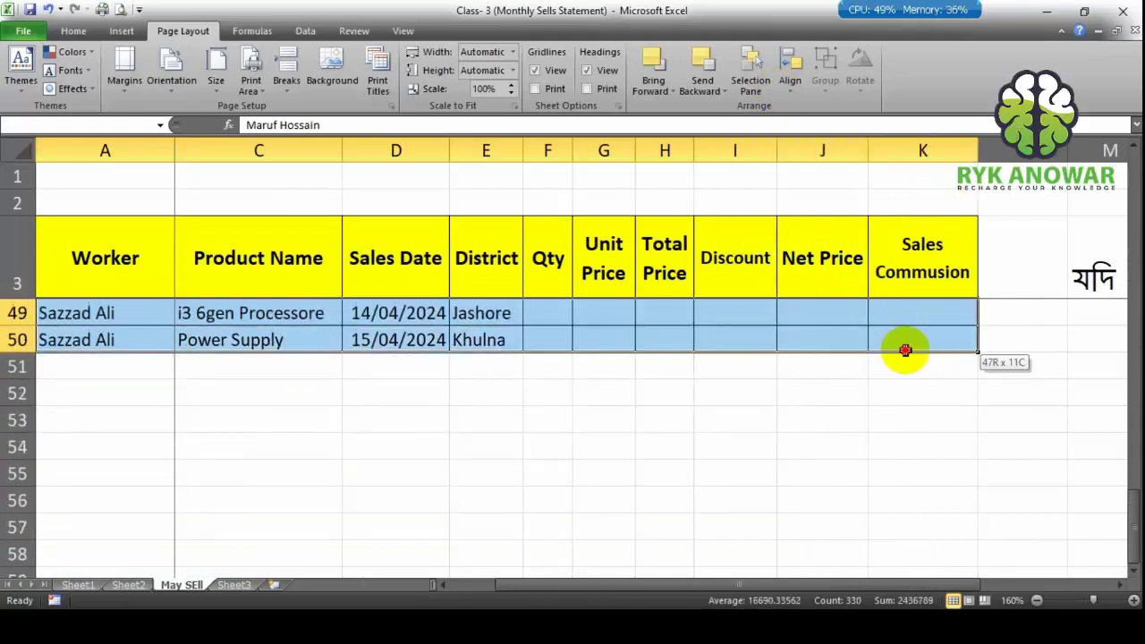
Step: Copy sales rows 4–50 and paste them starting at row 51
{"action": "key", "text": "ctrl+c"}
{"action": "left_click", "coordinate": [123, 367]}
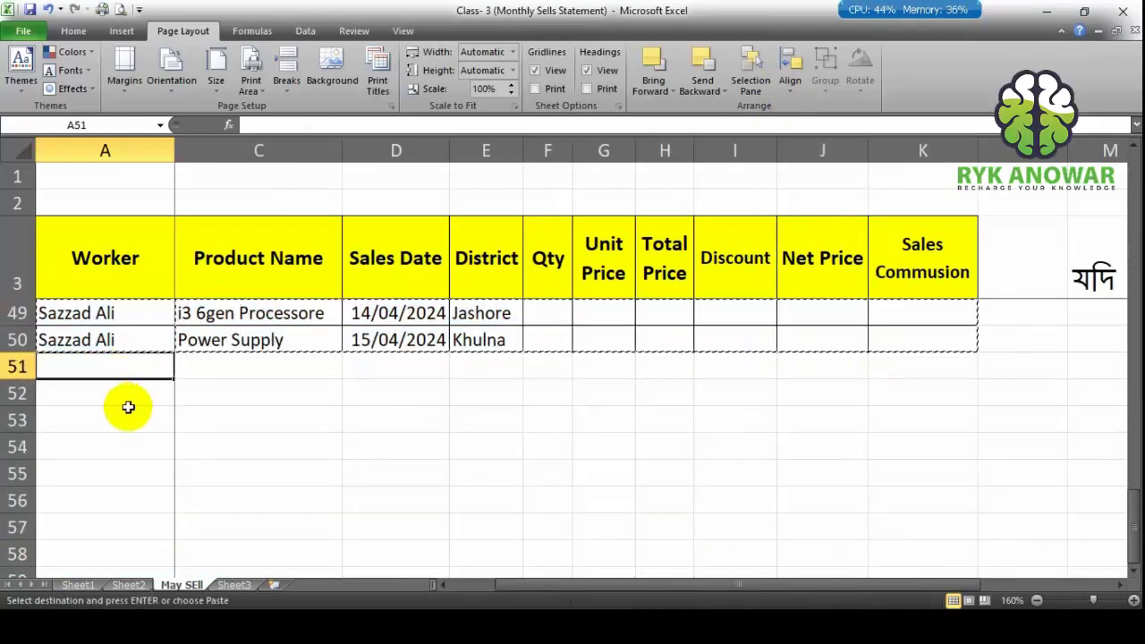
{"action": "key", "text": "ctrl+v"}
Step: Paste the sales rows a second time starting at row 98, then return to the top
{"action": "scroll", "coordinate": [131, 419], "scroll_direction": "down", "scroll_amount": 2}
{"action": "scroll", "coordinate": [131, 420], "scroll_direction": "down", "scroll_amount": 4}
{"action": "scroll", "coordinate": [89, 465], "scroll_direction": "down", "scroll_amount": 5}
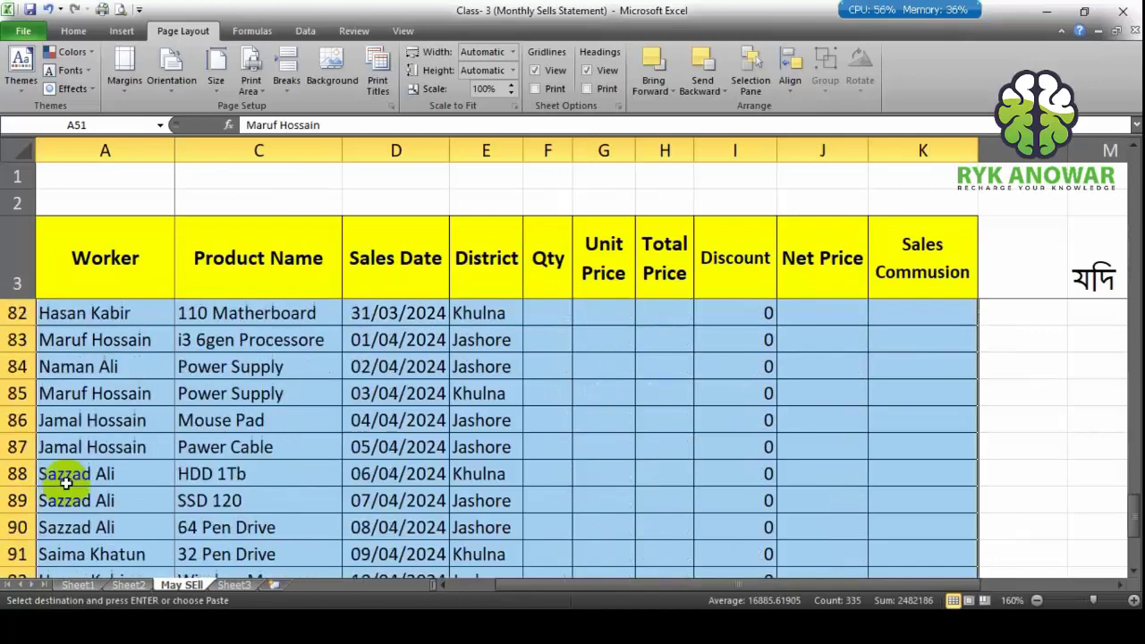
{"action": "scroll", "coordinate": [54, 492], "scroll_direction": "down", "scroll_amount": 3}
{"action": "left_click", "coordinate": [41, 504]}
{"action": "key", "text": "ctrl+v"}
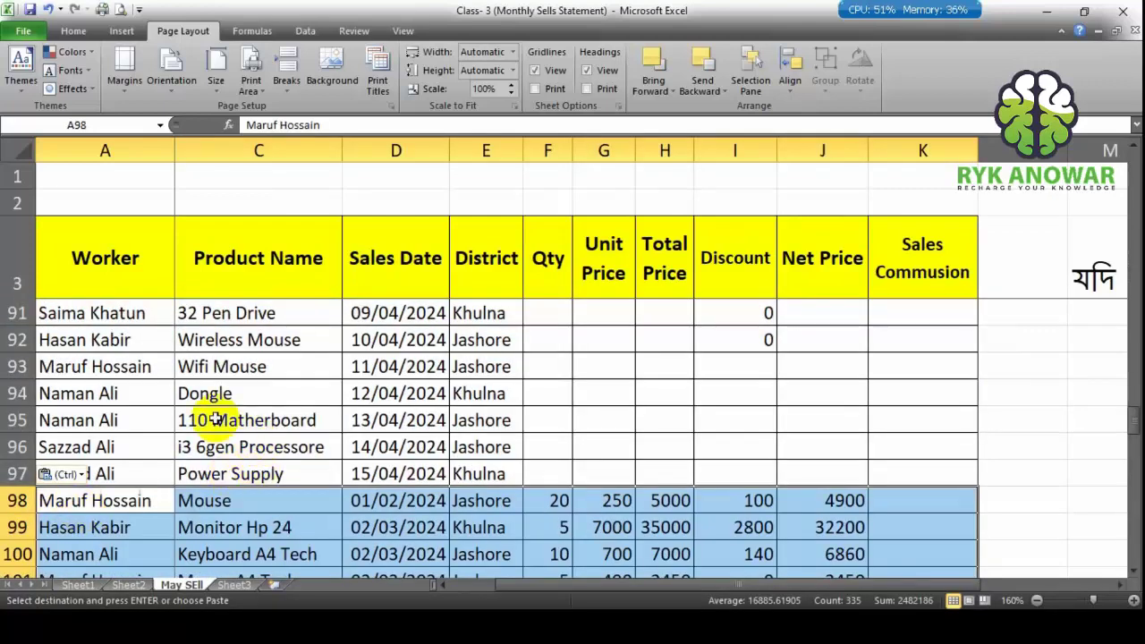
{"action": "left_click", "coordinate": [234, 419]}
{"action": "scroll", "coordinate": [239, 414], "scroll_direction": "up", "scroll_amount": 4}
{"action": "scroll", "coordinate": [239, 413], "scroll_direction": "up", "scroll_amount": 14}
{"action": "scroll", "coordinate": [239, 412], "scroll_direction": "up", "scroll_amount": 11}
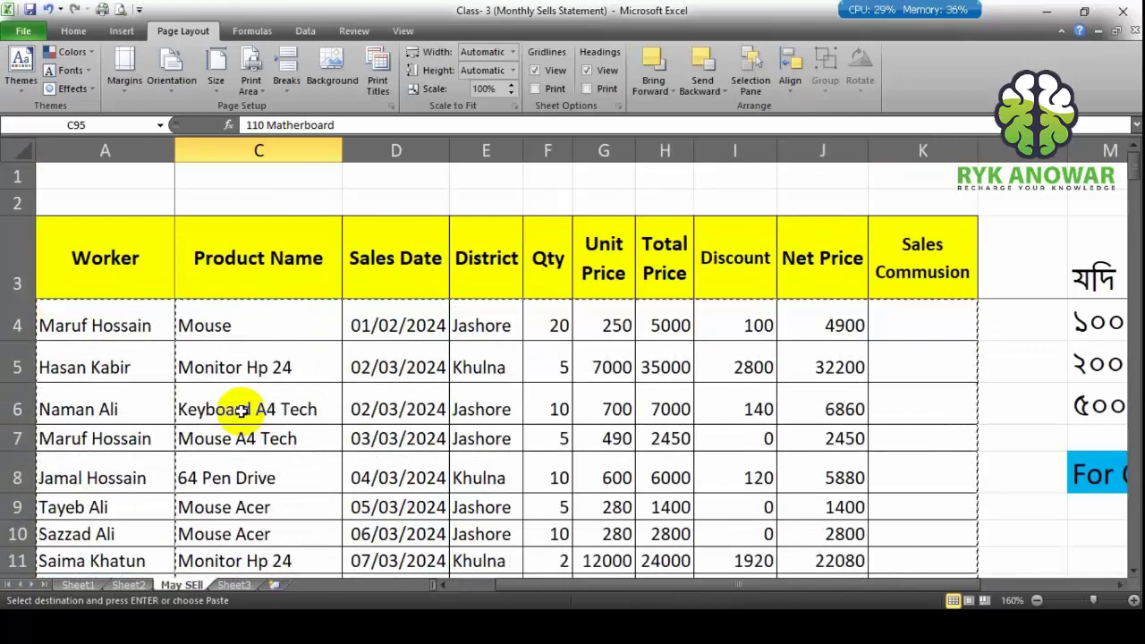
{"action": "key", "text": "ctrl+p"}
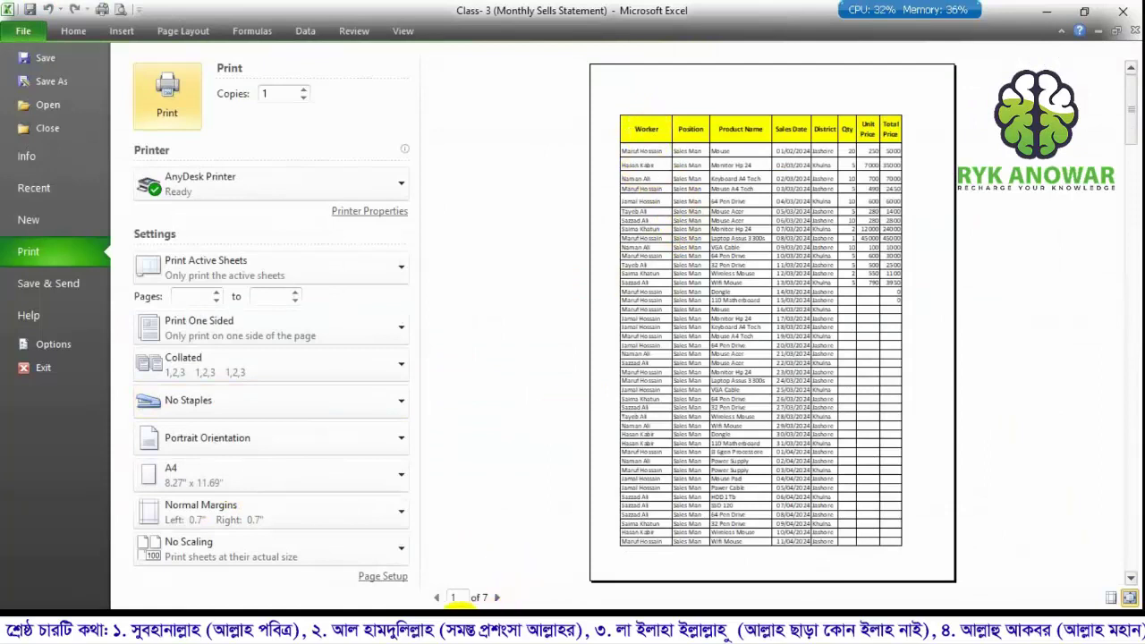
{"action": "left_click", "coordinate": [497, 598]}
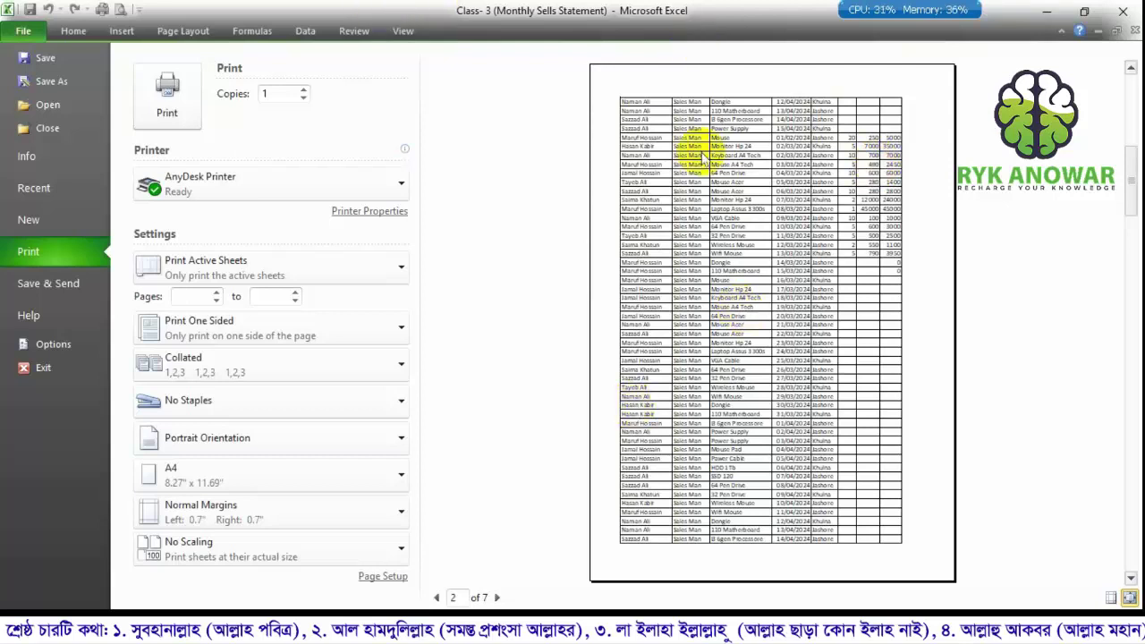
{"action": "left_click", "coordinate": [74, 30]}
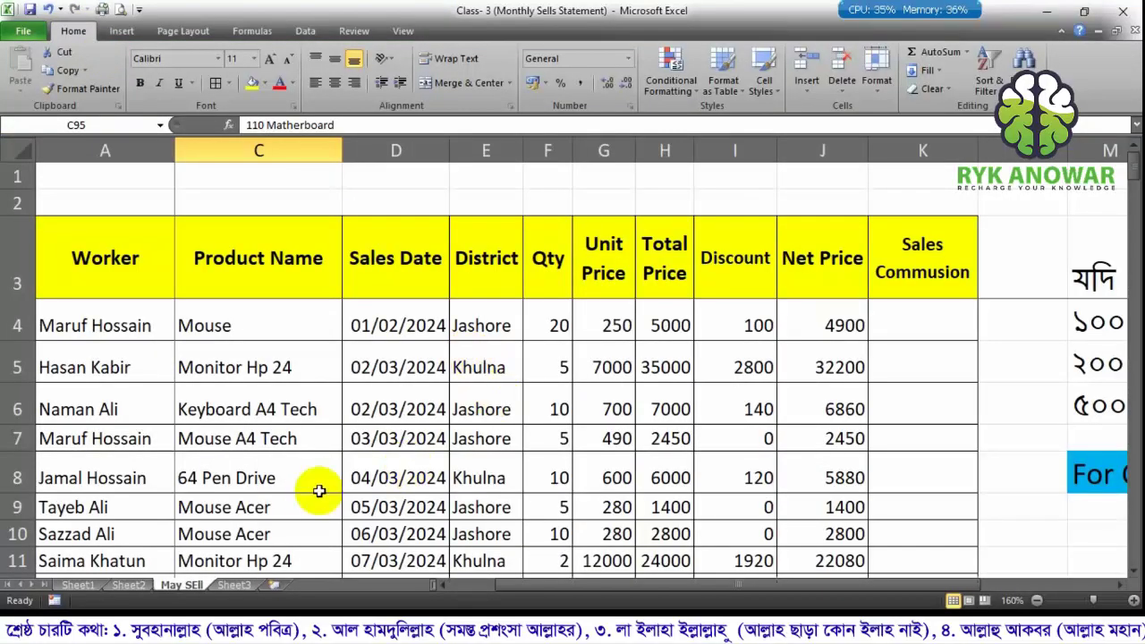
{"action": "scroll", "coordinate": [312, 494], "scroll_direction": "down", "scroll_amount": 7}
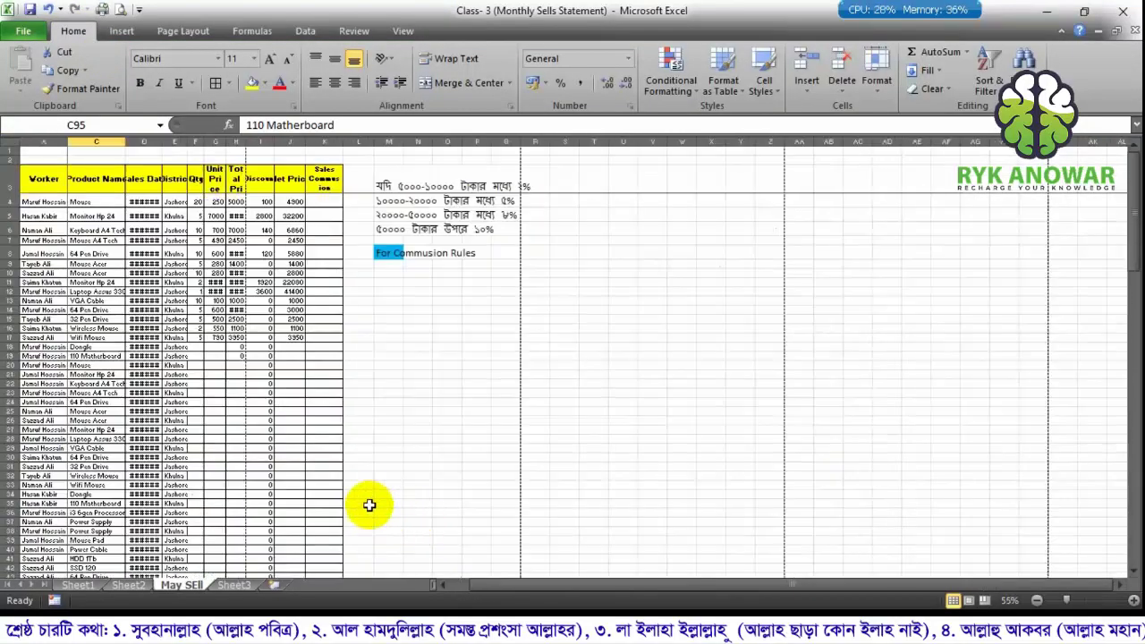
{"action": "scroll", "coordinate": [370, 502], "scroll_direction": "up", "scroll_amount": 1}
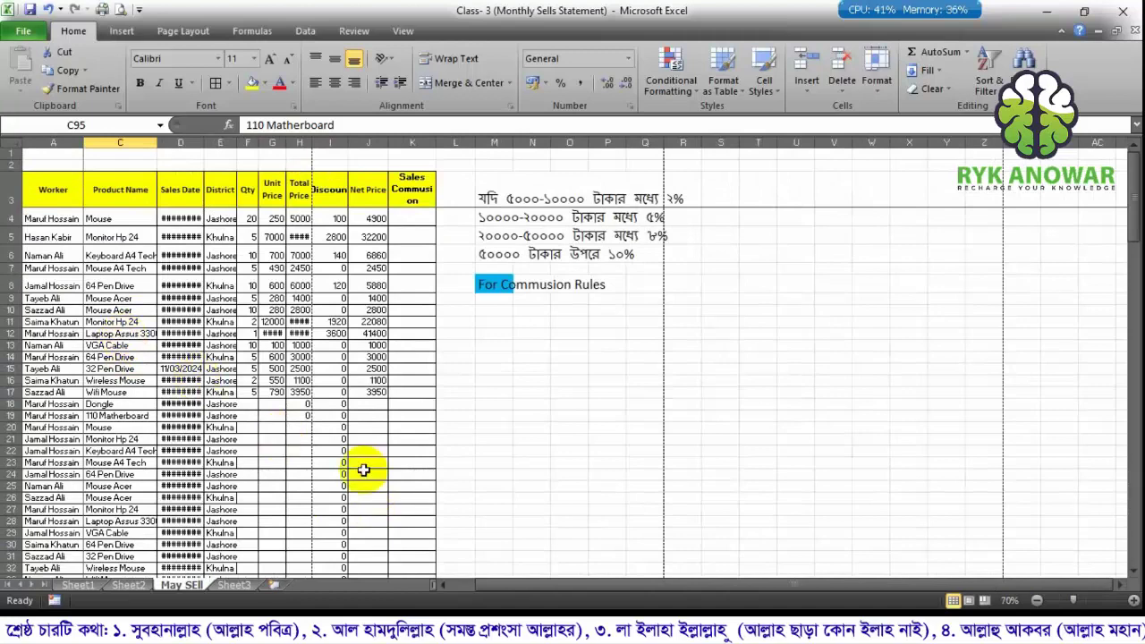
{"action": "left_click_drag", "start_coordinate": [552, 585], "coordinate": [526, 586]}
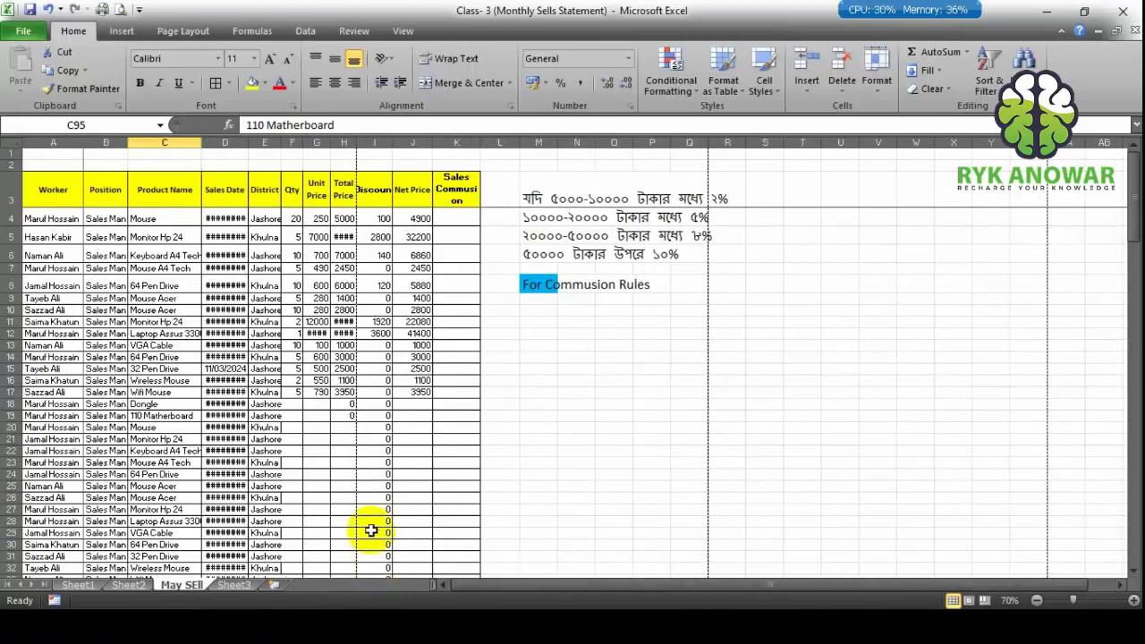
{"action": "scroll", "coordinate": [259, 414], "scroll_direction": "down", "scroll_amount": 15}
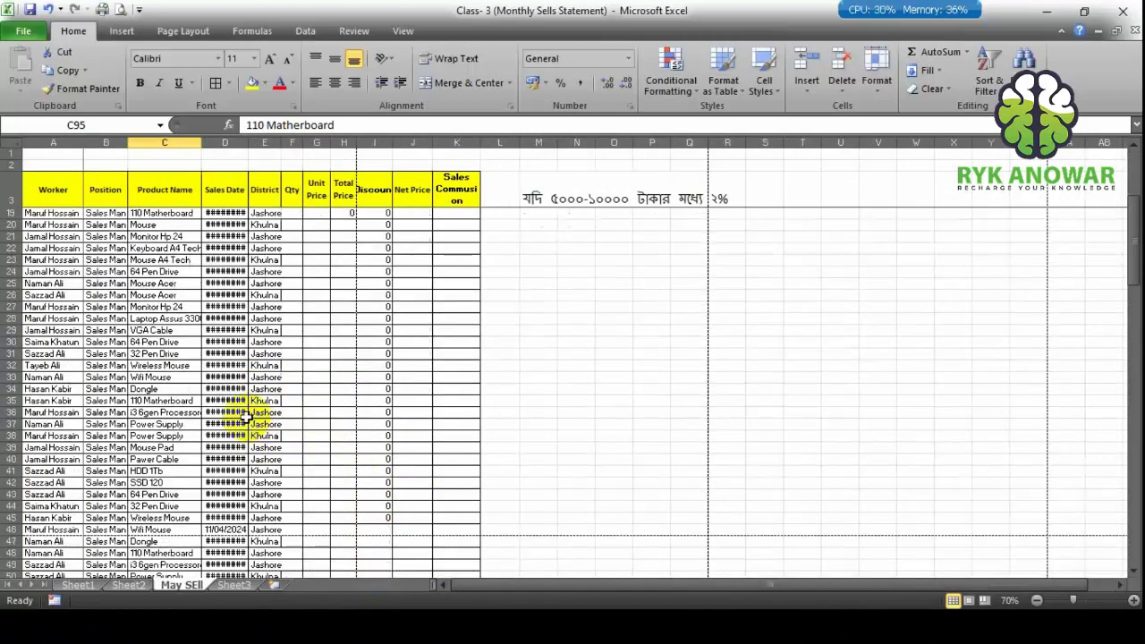
{"action": "scroll", "coordinate": [242, 418], "scroll_direction": "down", "scroll_amount": 20}
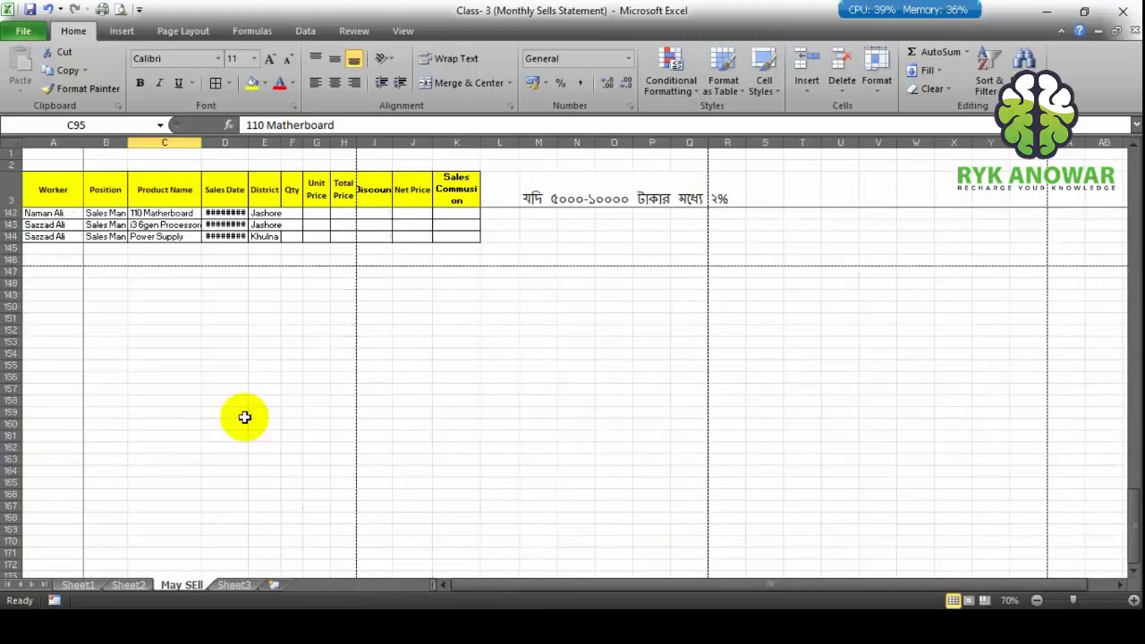
{"action": "scroll", "coordinate": [243, 416], "scroll_direction": "up", "scroll_amount": 1}
{"action": "left_click_drag", "start_coordinate": [433, 585], "coordinate": [368, 585]}
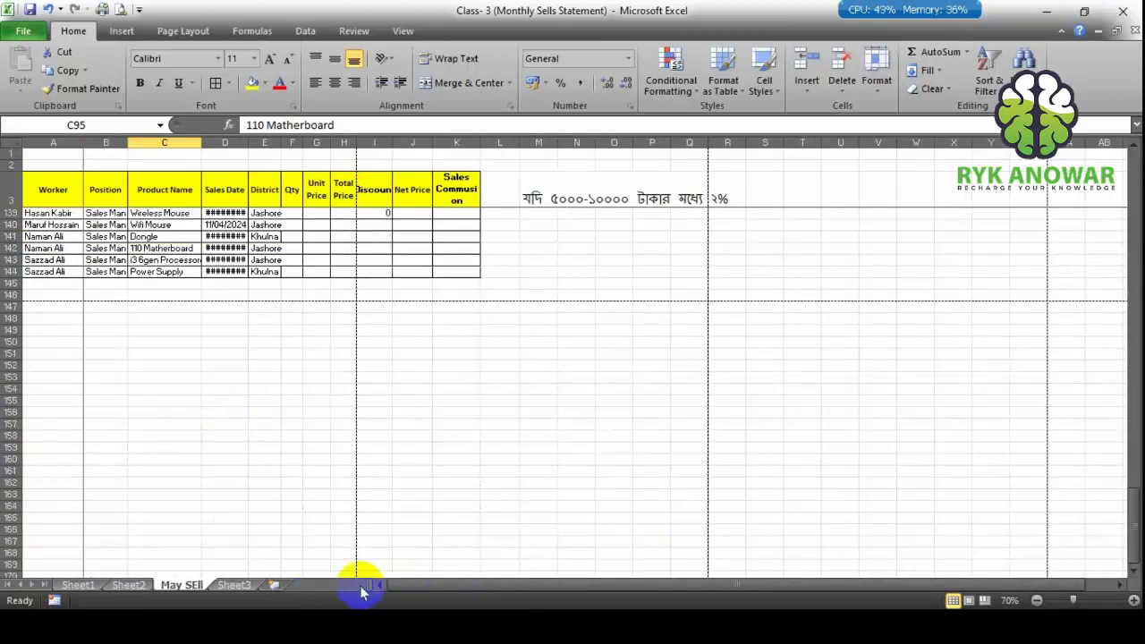
{"action": "left_click", "coordinate": [29, 376]}
{"action": "left_click", "coordinate": [54, 236]}
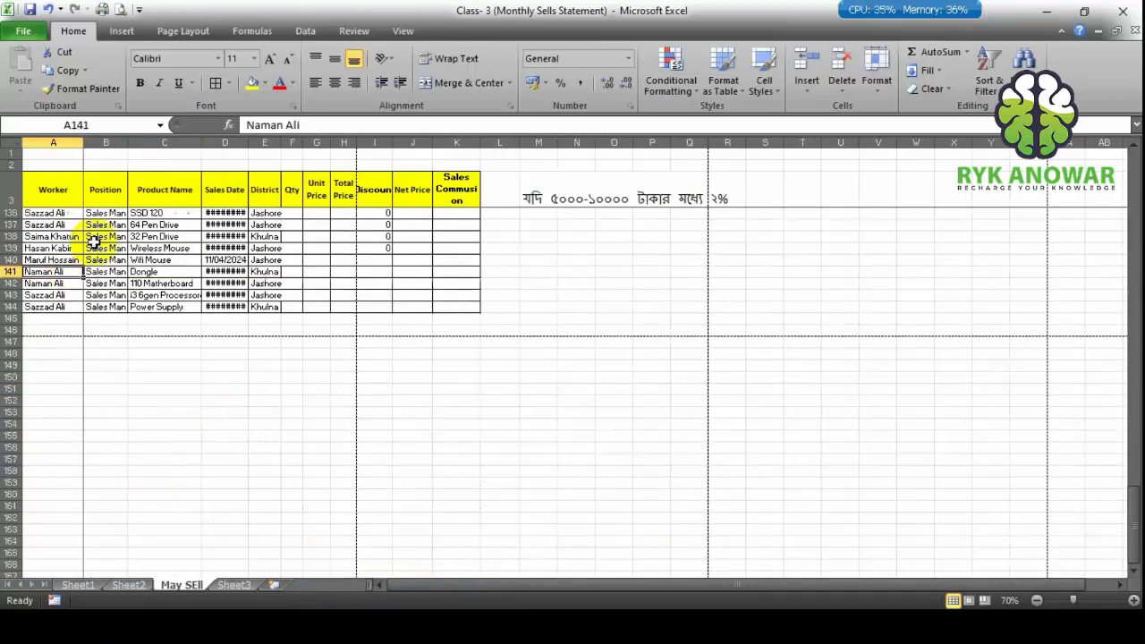
{"action": "scroll", "coordinate": [101, 246], "scroll_direction": "up", "scroll_amount": 20}
{"action": "scroll", "coordinate": [101, 246], "scroll_direction": "up", "scroll_amount": 10}
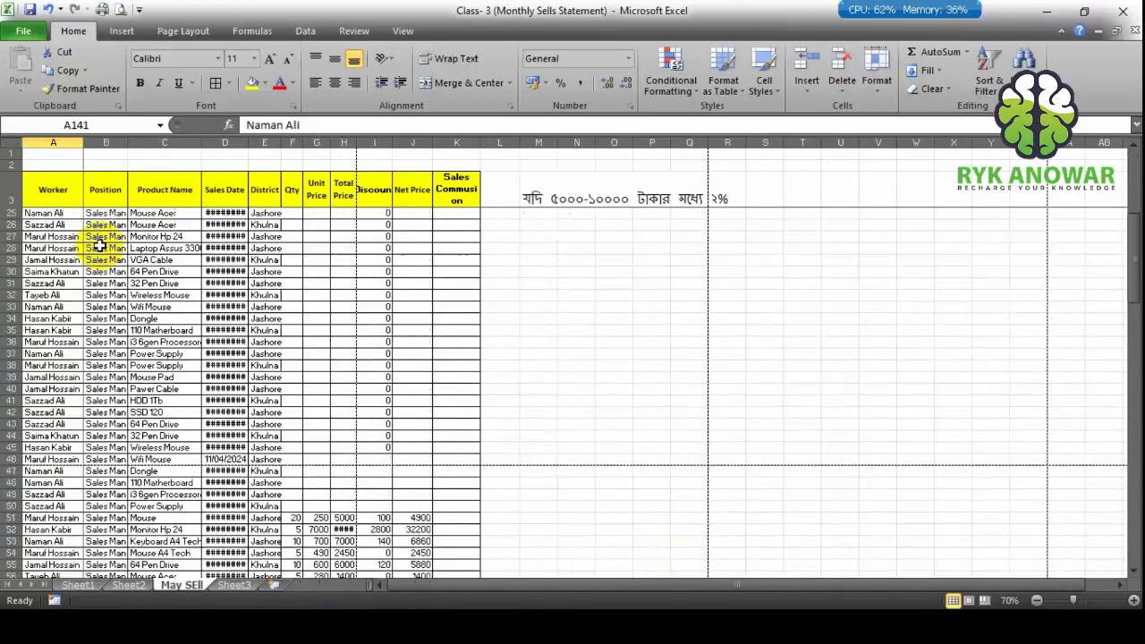
{"action": "scroll", "coordinate": [96, 239], "scroll_direction": "up", "scroll_amount": 8}
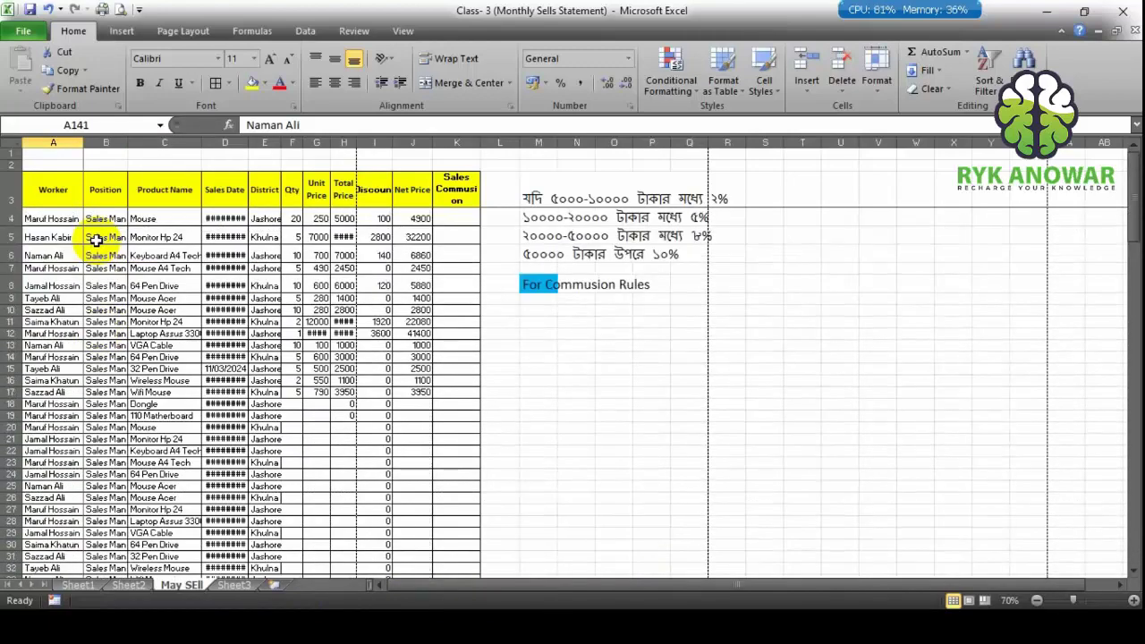
{"action": "left_click", "coordinate": [403, 31]}
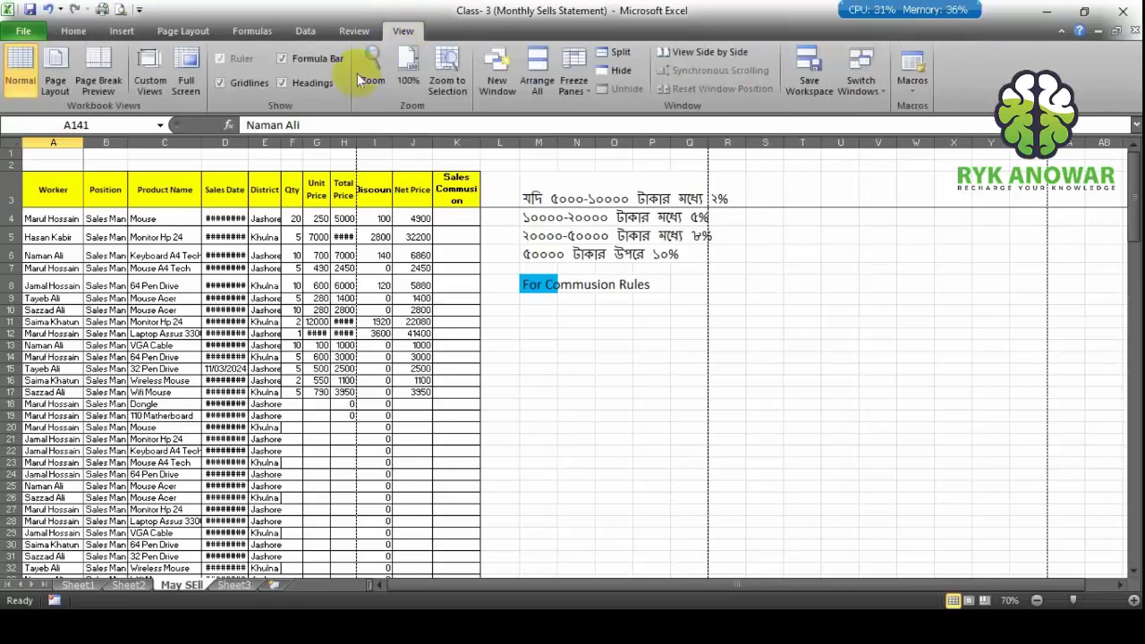
{"action": "left_click", "coordinate": [574, 100]}
{"action": "left_click", "coordinate": [591, 113]}
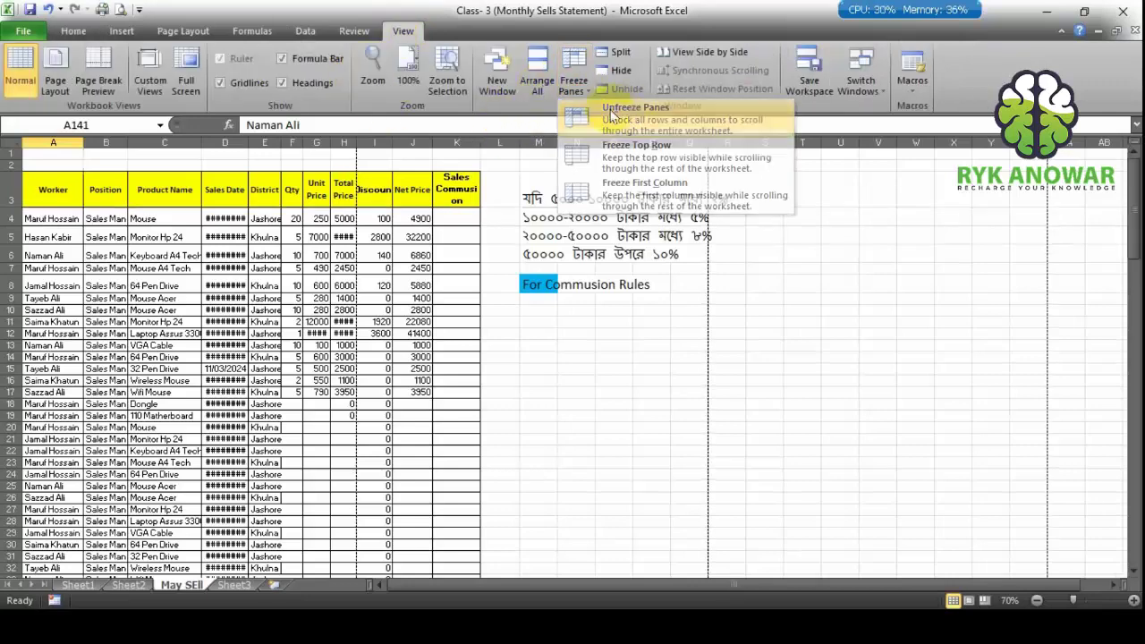
{"action": "scroll", "coordinate": [143, 389], "scroll_direction": "down", "scroll_amount": 11}
{"action": "scroll", "coordinate": [135, 388], "scroll_direction": "down", "scroll_amount": 11}
{"action": "scroll", "coordinate": [130, 387], "scroll_direction": "down", "scroll_amount": 11}
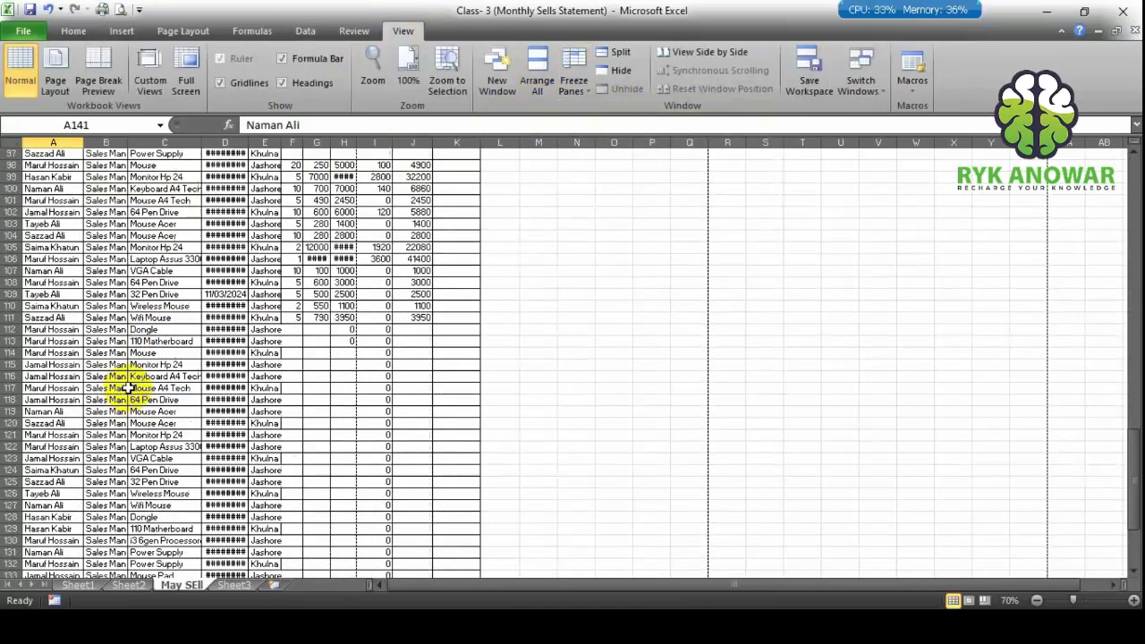
{"action": "scroll", "coordinate": [128, 387], "scroll_direction": "down", "scroll_amount": 12}
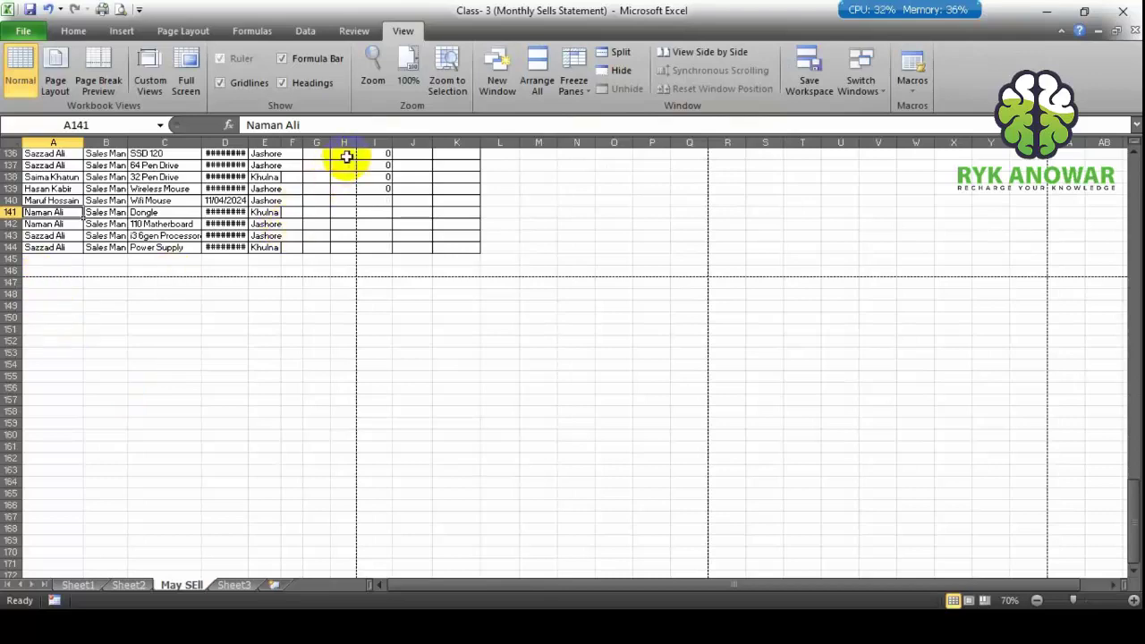
{"action": "left_click", "coordinate": [345, 154]}
{"action": "scroll", "coordinate": [361, 173], "scroll_direction": "up", "scroll_amount": 7}
{"action": "scroll", "coordinate": [593, 271], "scroll_direction": "up", "scroll_amount": 1}
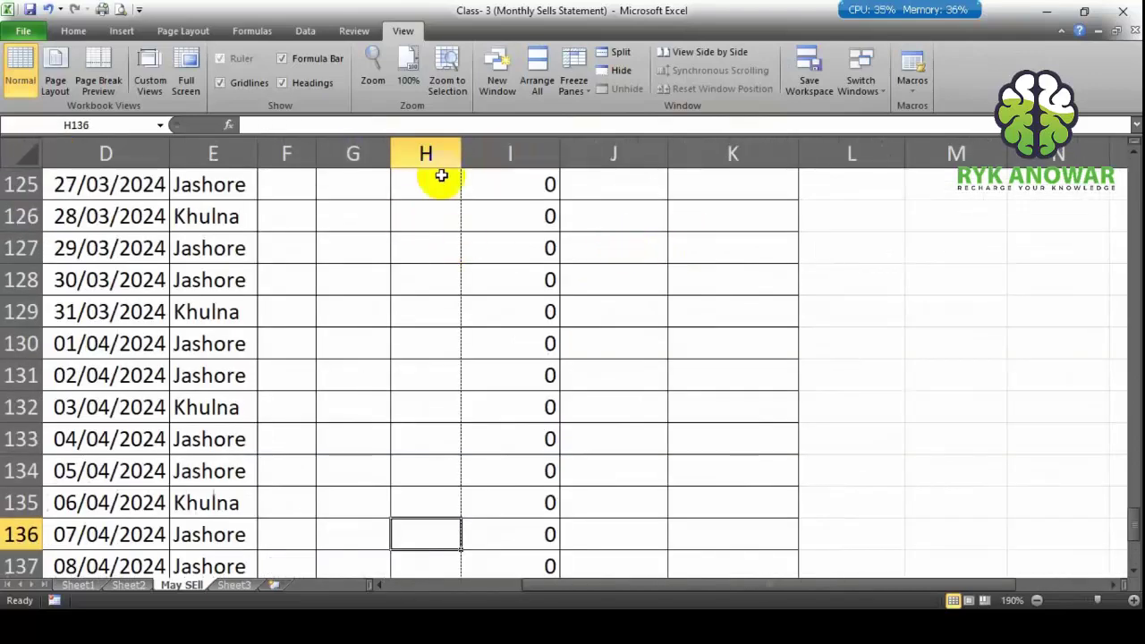
{"action": "scroll", "coordinate": [457, 450], "scroll_direction": "down", "scroll_amount": 2}
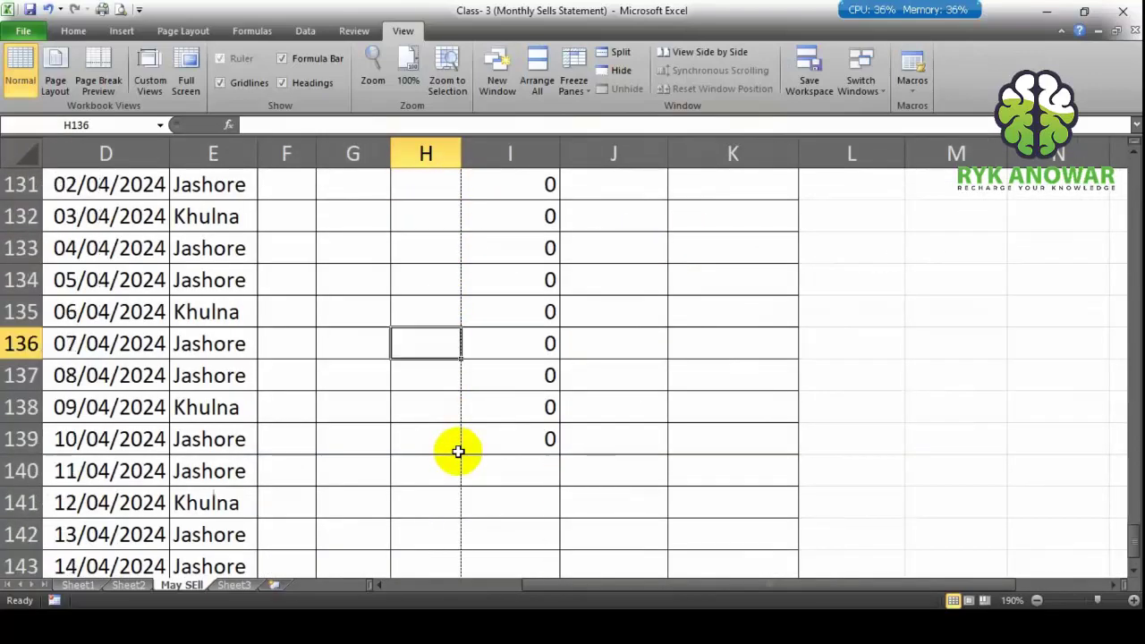
{"action": "scroll", "coordinate": [458, 451], "scroll_direction": "down", "scroll_amount": 11}
{"action": "scroll", "coordinate": [458, 443], "scroll_direction": "up", "scroll_amount": 7}
{"action": "scroll", "coordinate": [458, 433], "scroll_direction": "up", "scroll_amount": 14}
{"action": "scroll", "coordinate": [458, 433], "scroll_direction": "up", "scroll_amount": 12}
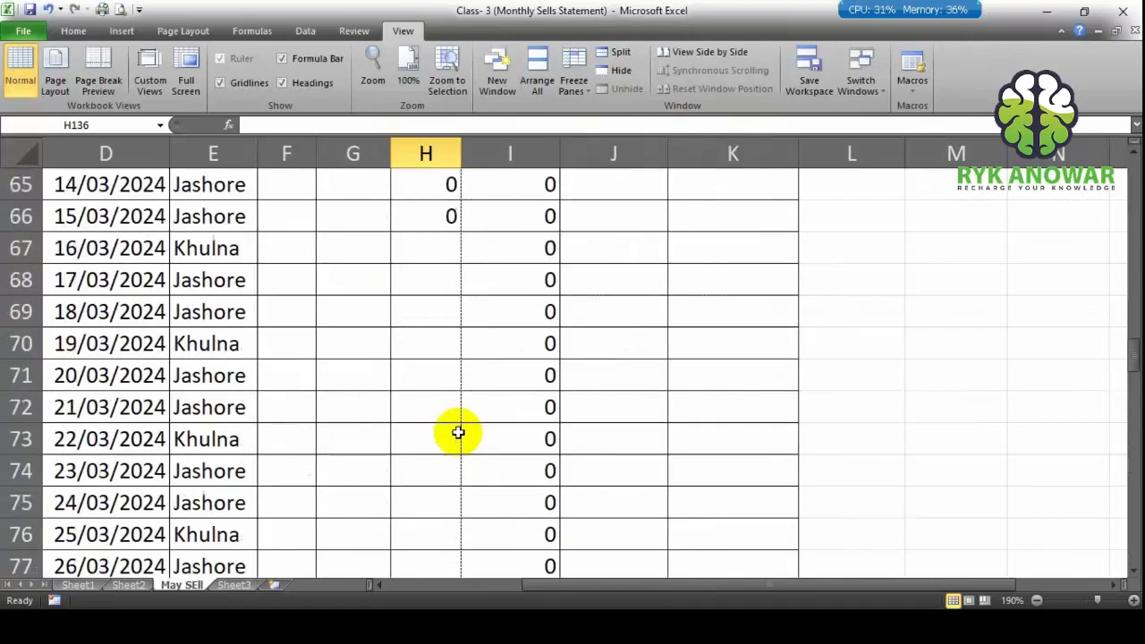
{"action": "scroll", "coordinate": [458, 432], "scroll_direction": "up", "scroll_amount": 10}
{"action": "scroll", "coordinate": [458, 432], "scroll_direction": "up", "scroll_amount": 11}
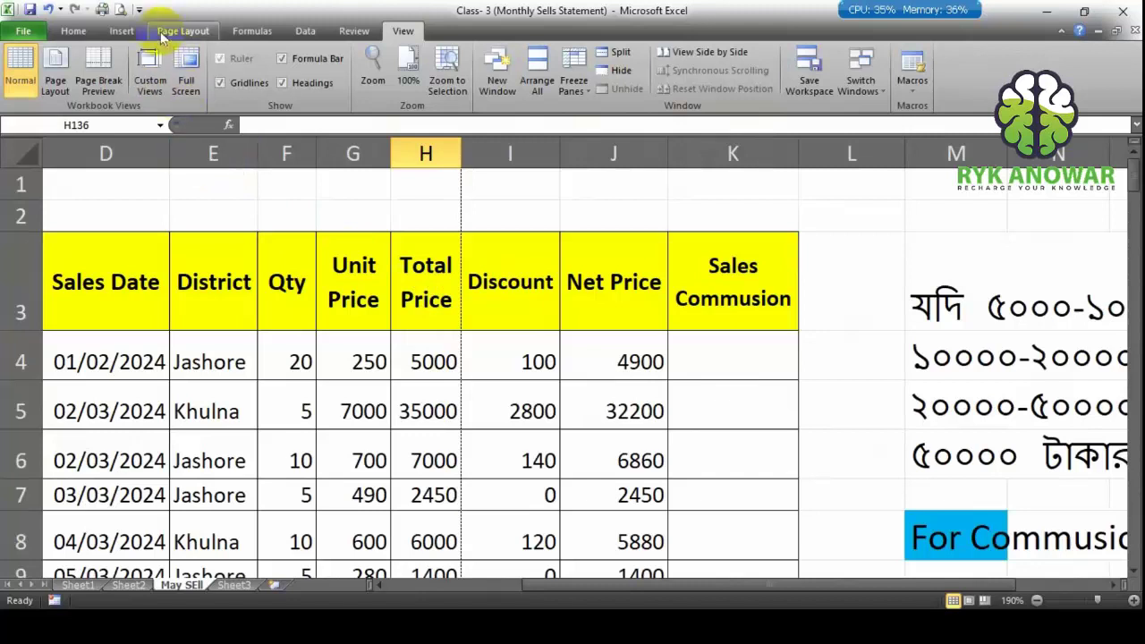
Step: Set the page orientation to Landscape
{"action": "left_click", "coordinate": [170, 31]}
{"action": "left_click", "coordinate": [170, 89]}
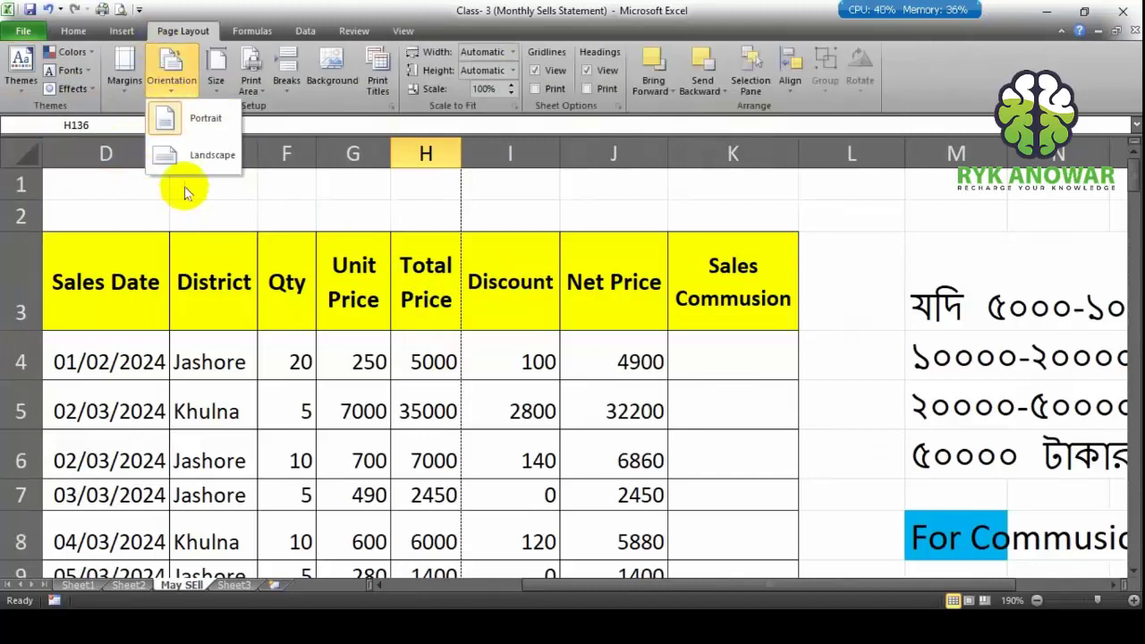
{"action": "left_click", "coordinate": [191, 156]}
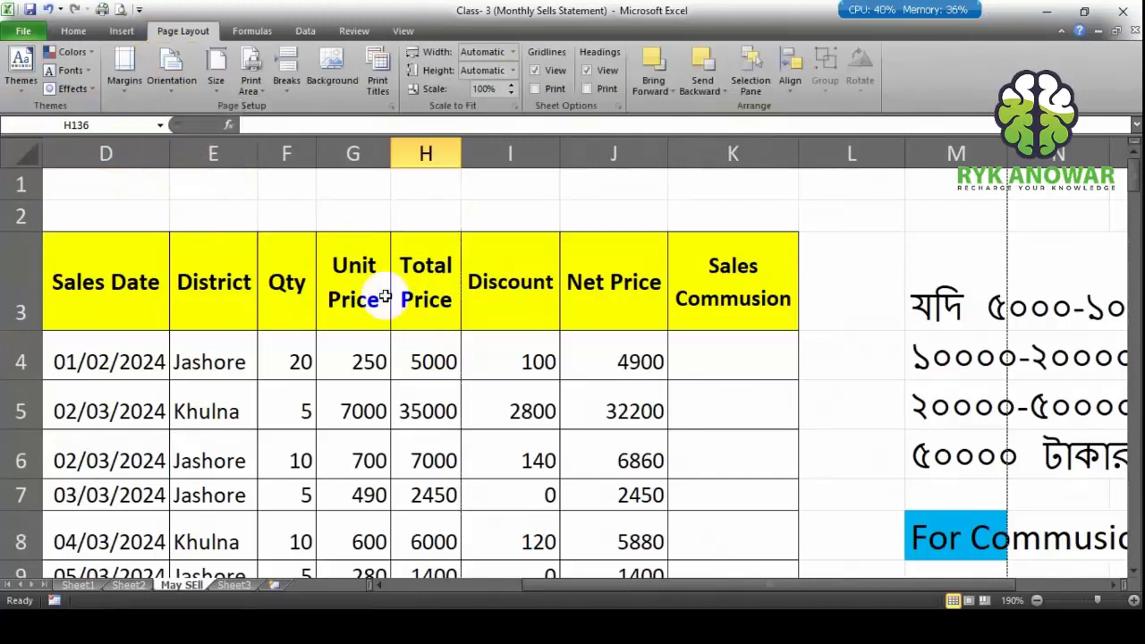
Step: Widen column L to push the commission notes right, then preview the printout
{"action": "left_click", "coordinate": [956, 154]}
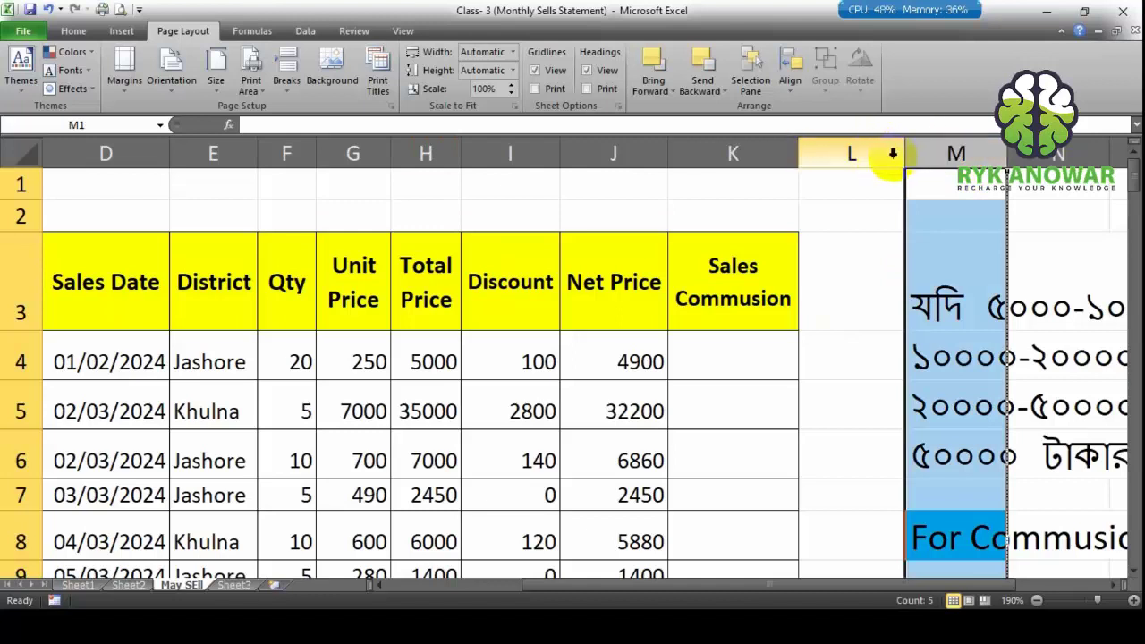
{"action": "left_click_drag", "start_coordinate": [905, 153], "coordinate": [1035, 154]}
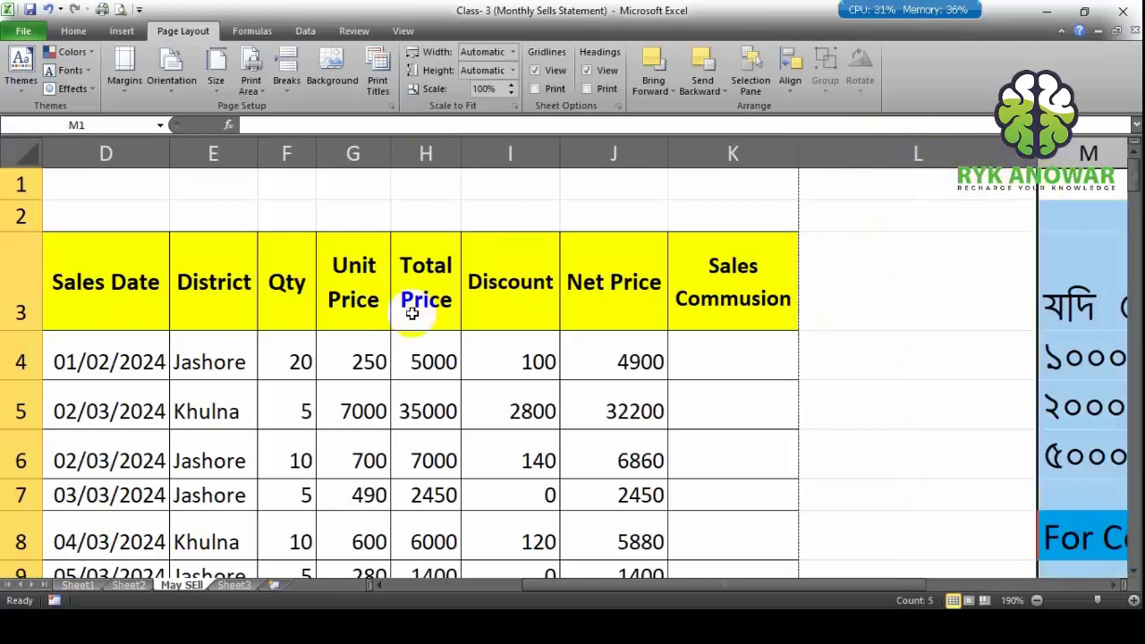
{"action": "left_click", "coordinate": [412, 301]}
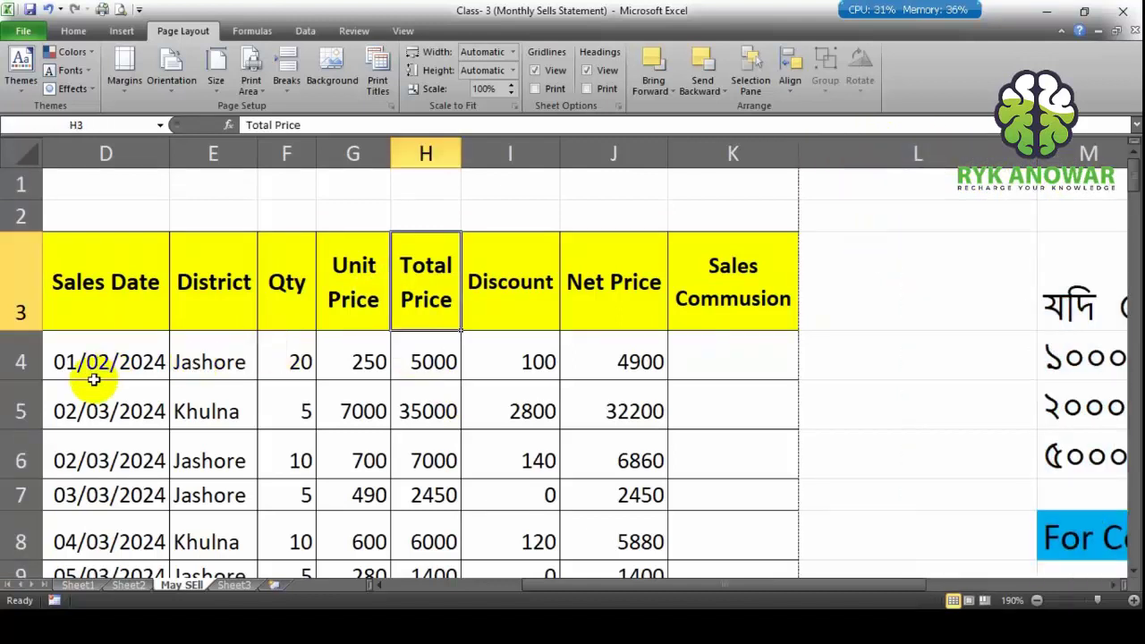
{"action": "key", "text": "ctrl+p"}
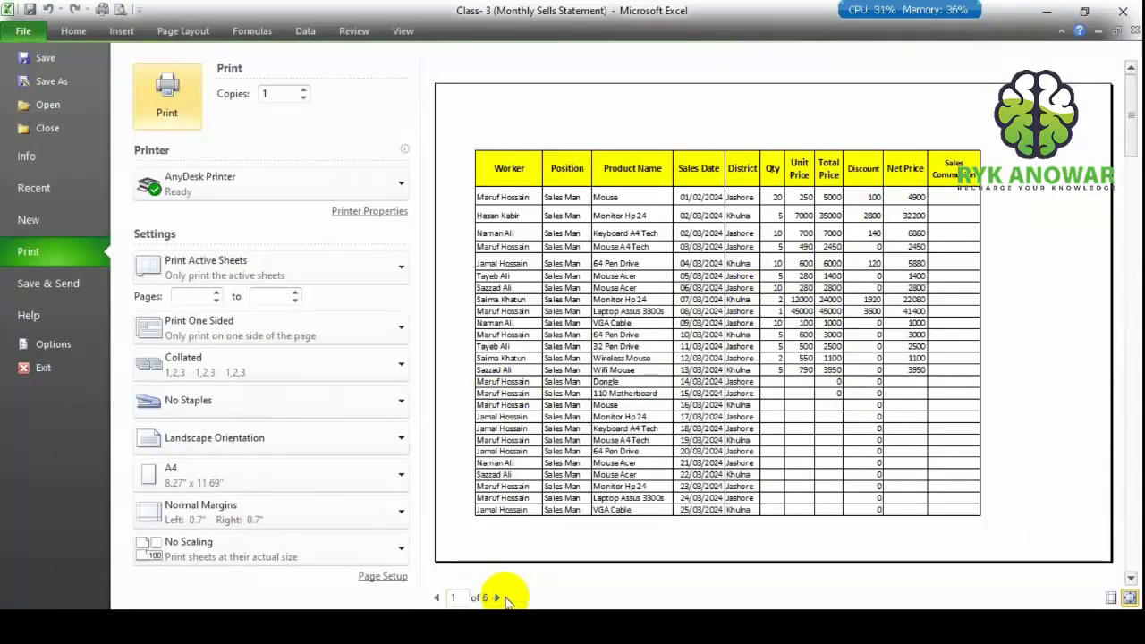
{"action": "left_click", "coordinate": [497, 597]}
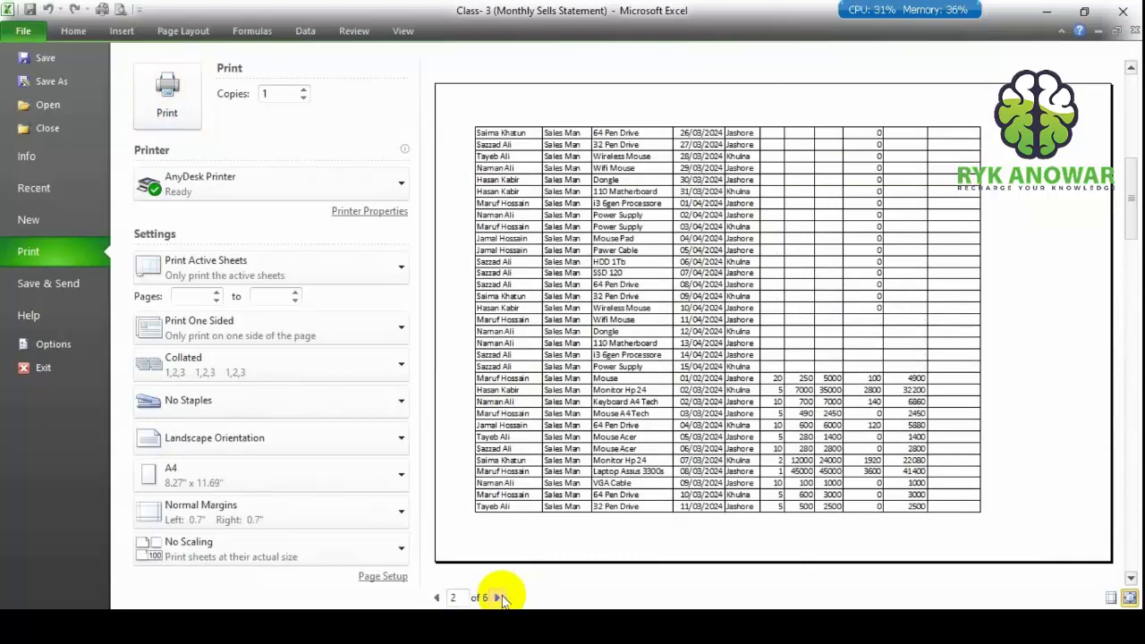
{"action": "left_click", "coordinate": [499, 597]}
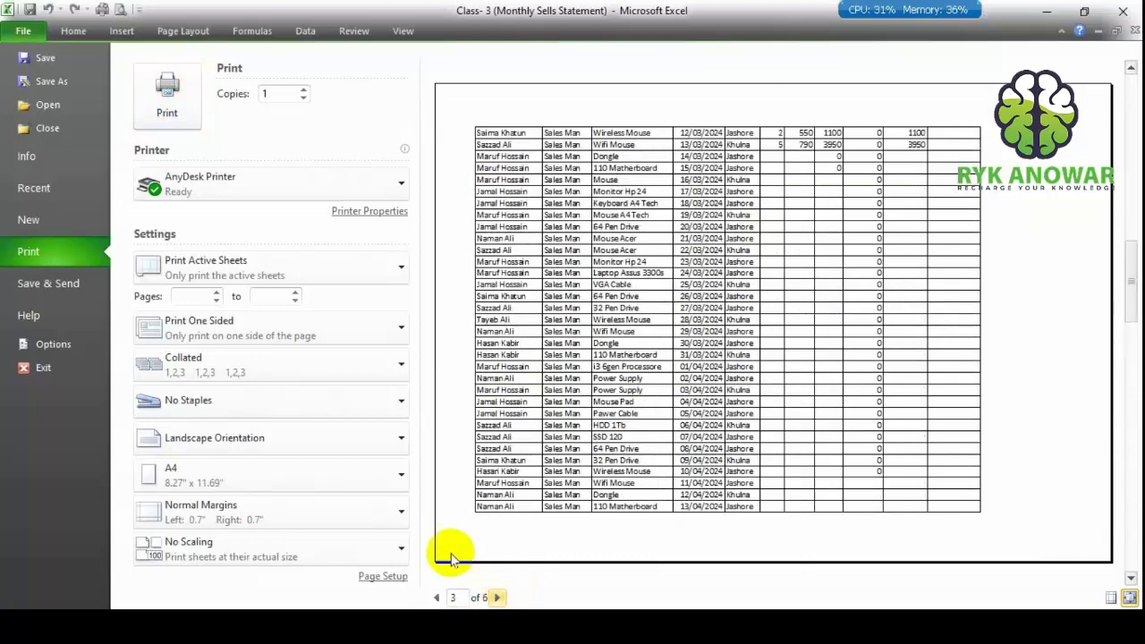
{"action": "left_click", "coordinate": [79, 34]}
{"action": "left_click", "coordinate": [73, 305]}
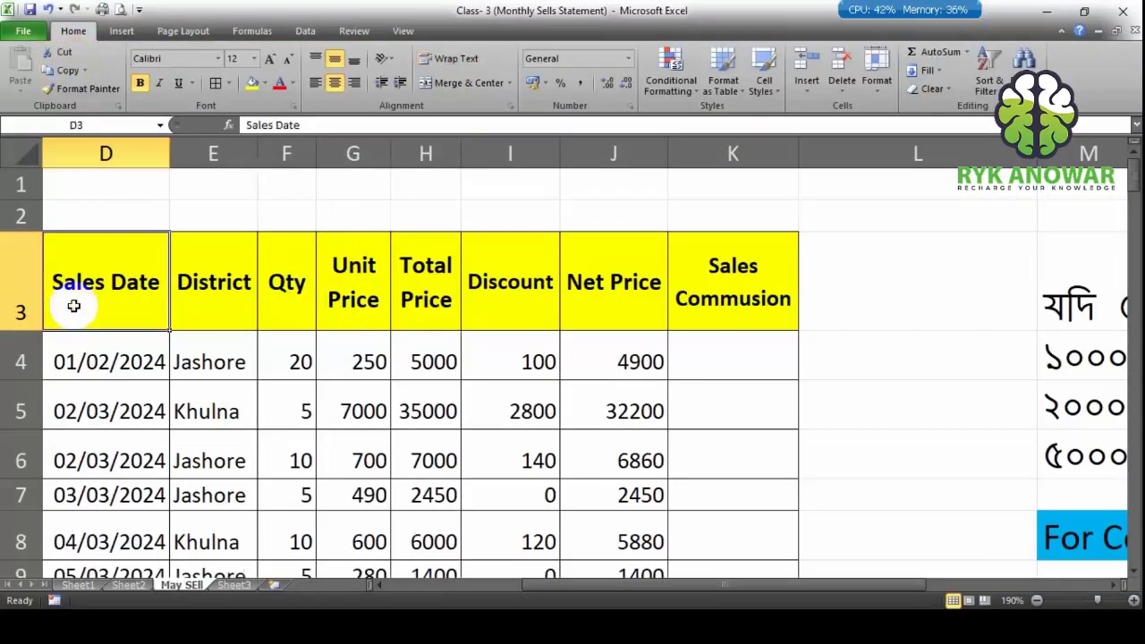
Step: Open Print Titles in Page Setup and start picking the Rows to repeat at top on the sheet
{"action": "left_click", "coordinate": [170, 36]}
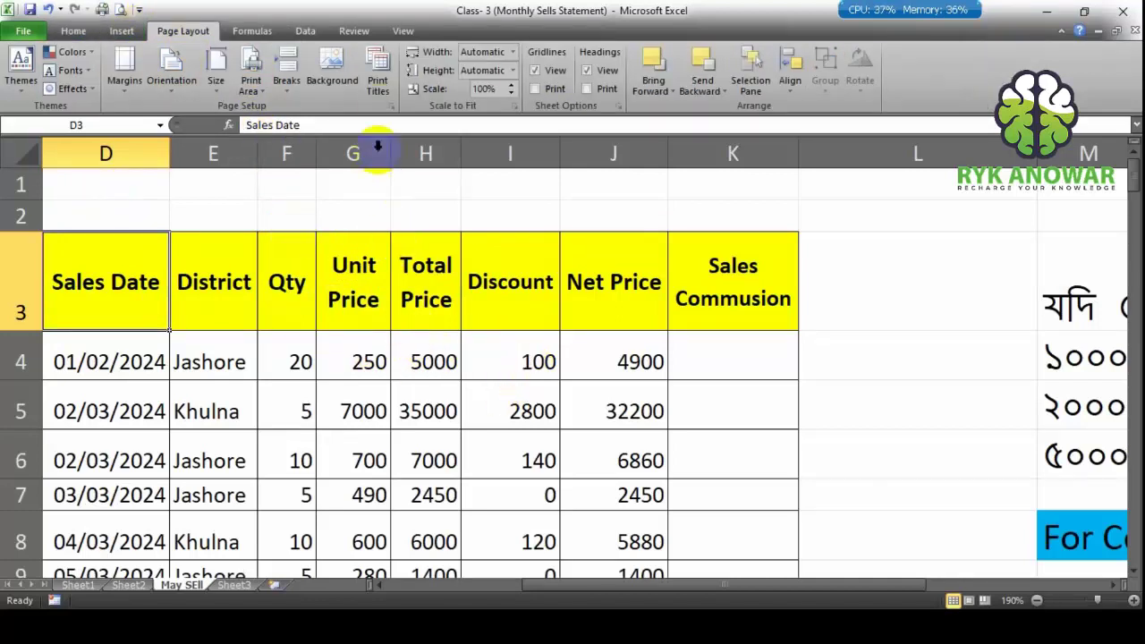
{"action": "left_click", "coordinate": [377, 85]}
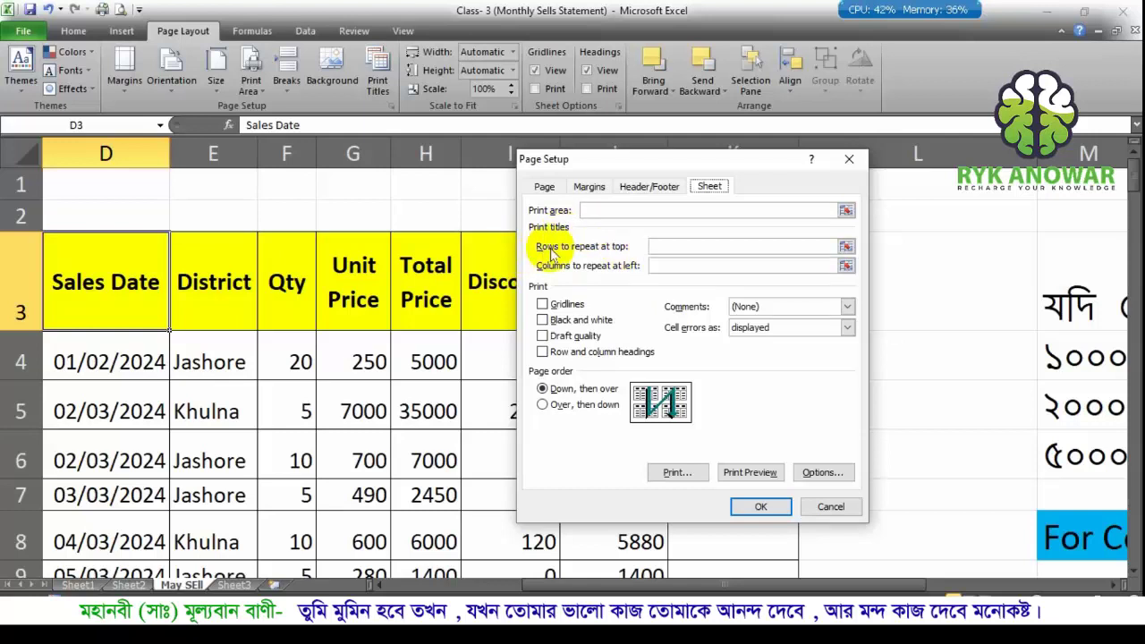
{"action": "left_click", "coordinate": [846, 247]}
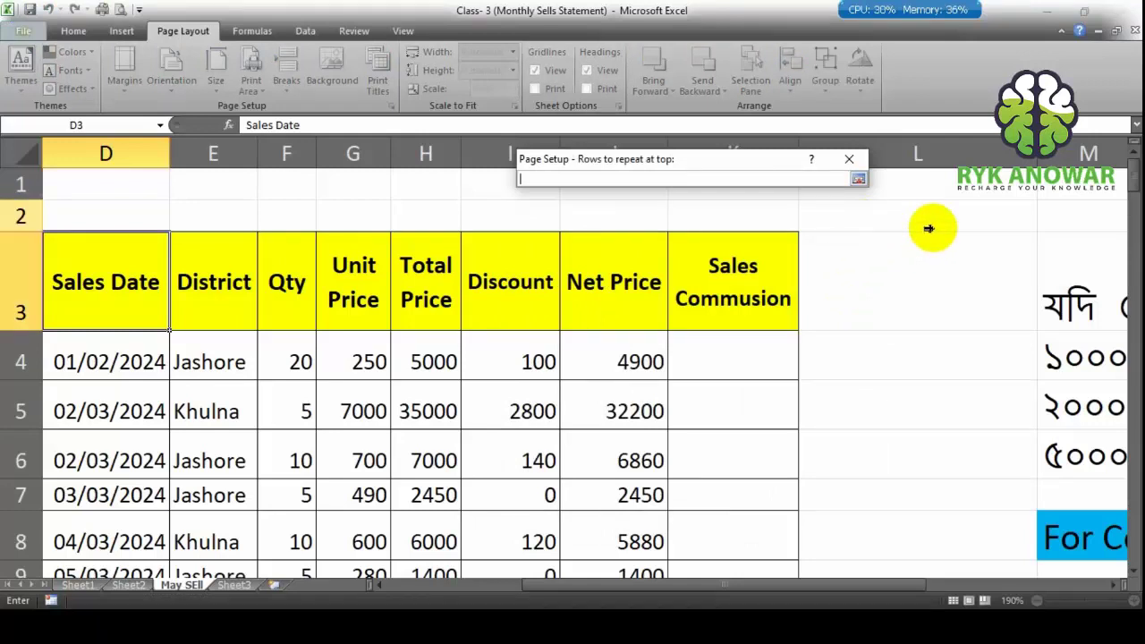
Step: Set Rows to repeat at top to $3:$3 and confirm Page Setup
{"action": "left_click", "coordinate": [32, 268]}
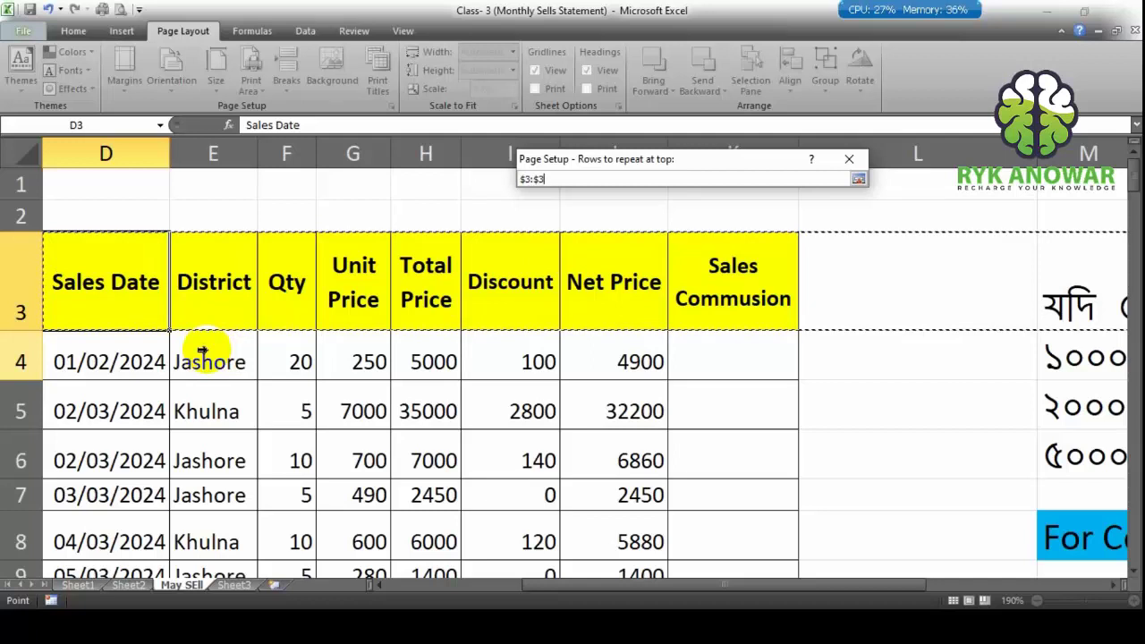
{"action": "left_click_drag", "start_coordinate": [26, 279], "coordinate": [27, 343]}
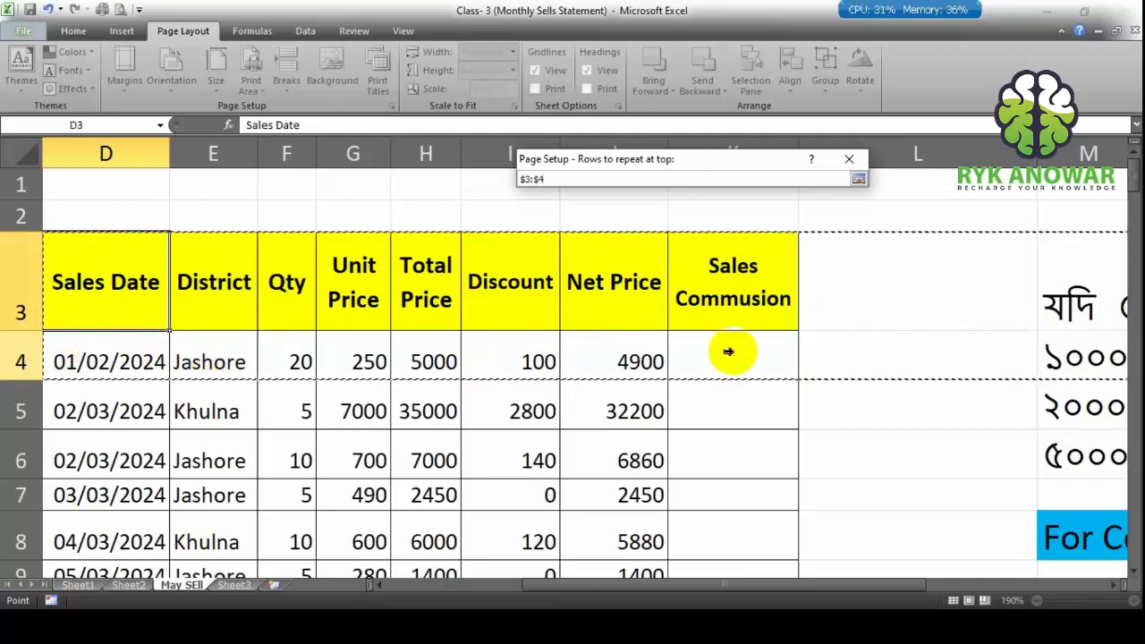
{"action": "left_click", "coordinate": [22, 271]}
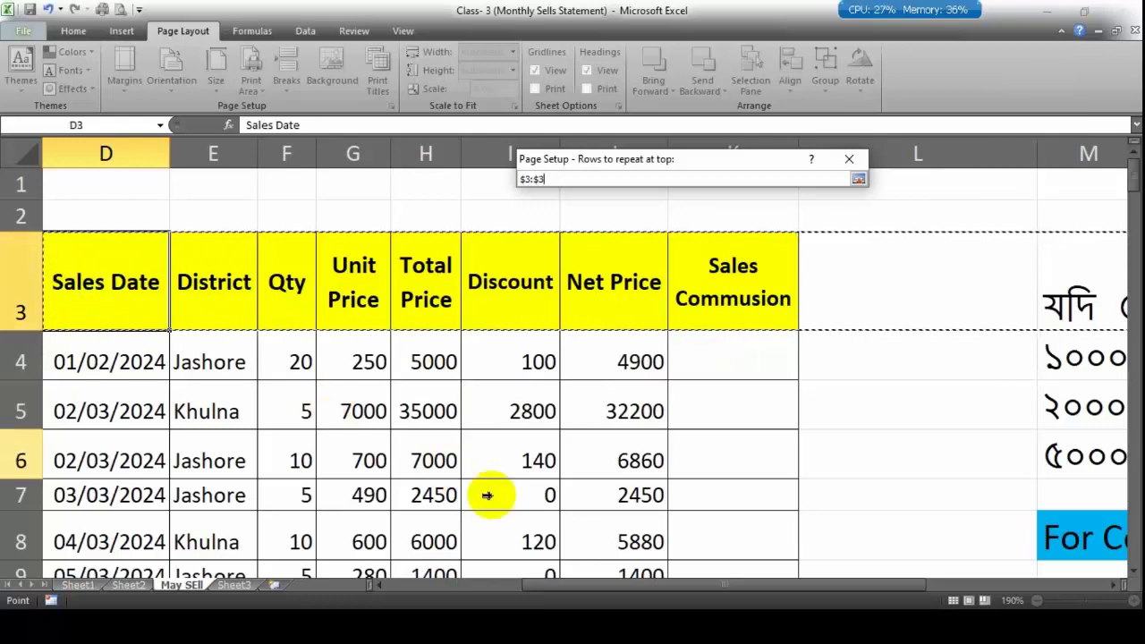
{"action": "left_click_drag", "start_coordinate": [644, 586], "coordinate": [378, 583]}
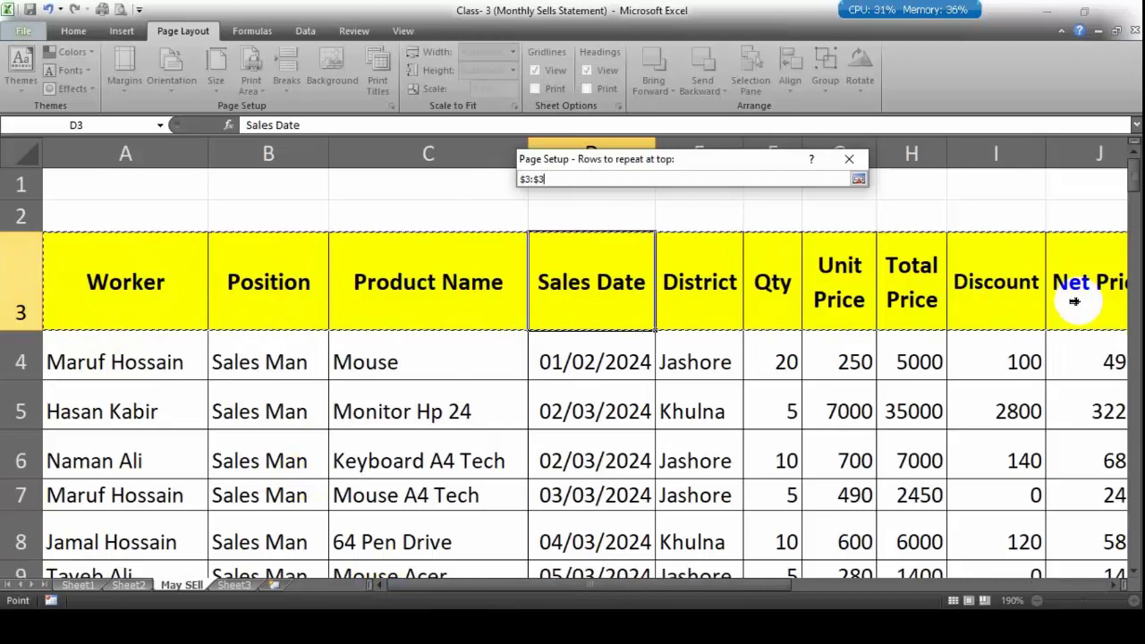
{"action": "key", "text": "Return"}
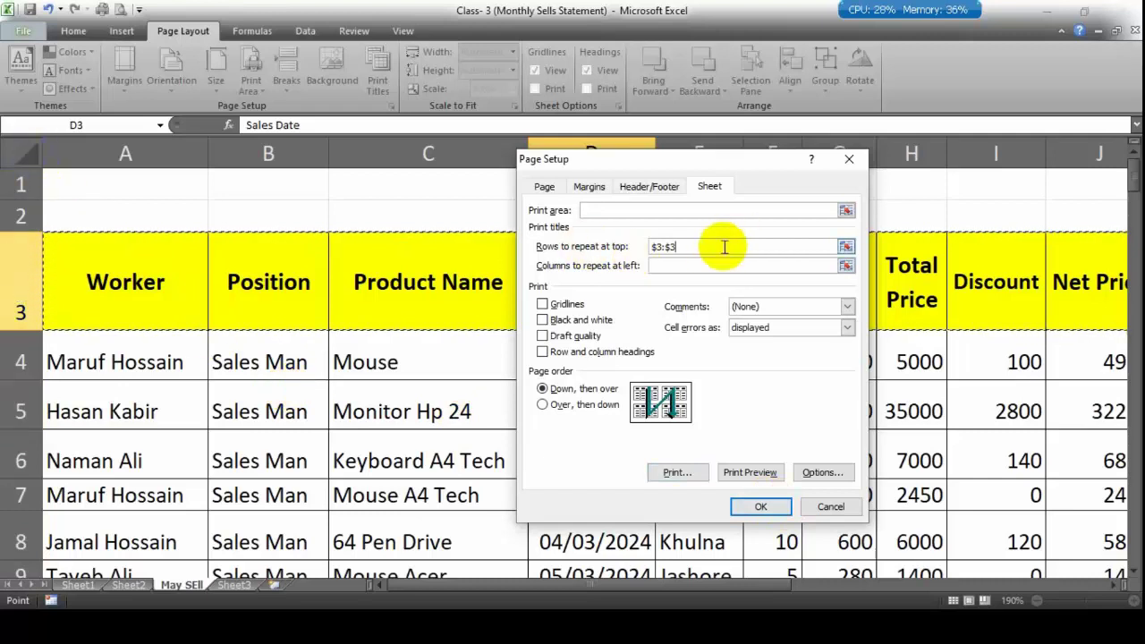
{"action": "left_click", "coordinate": [750, 506]}
{"action": "left_click", "coordinate": [688, 426]}
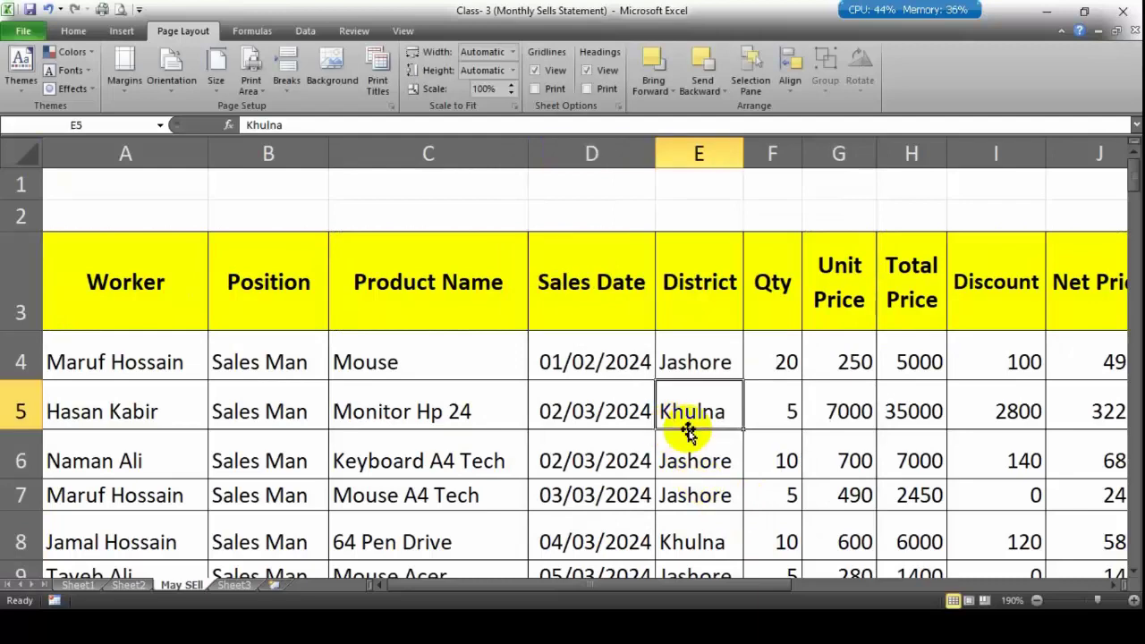
{"action": "key", "text": "ctrl+p"}
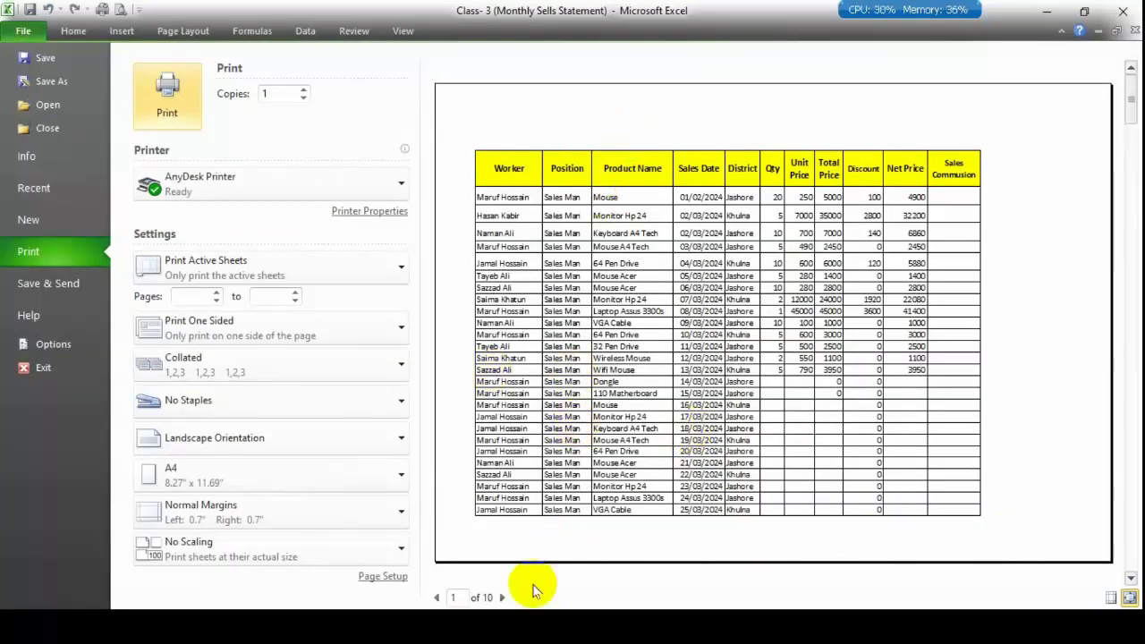
{"action": "left_click", "coordinate": [500, 597]}
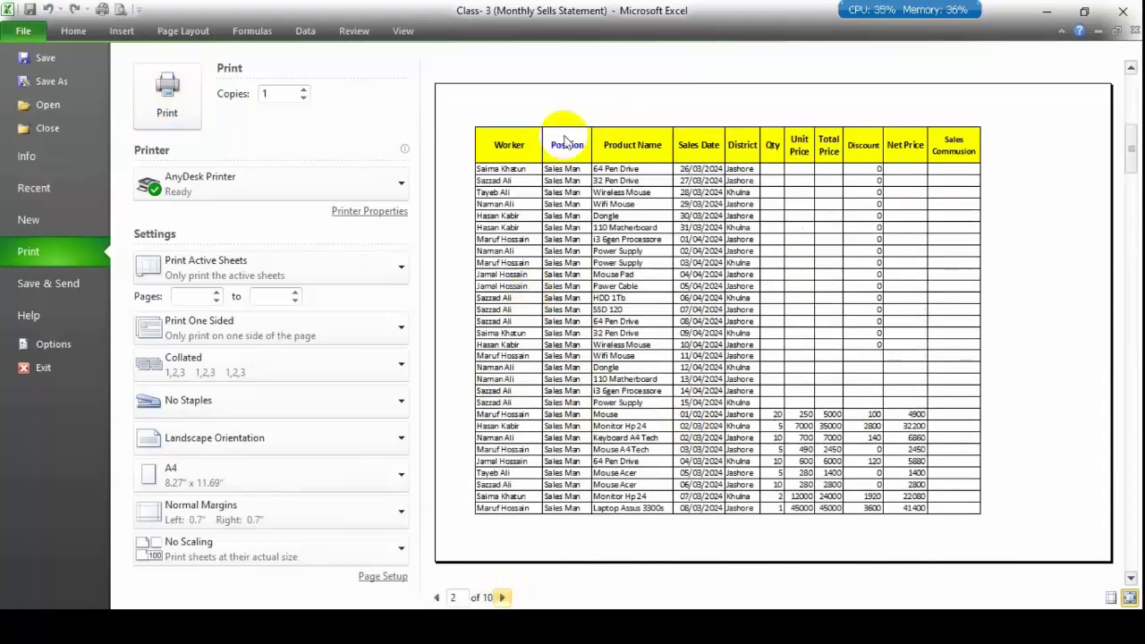
{"action": "left_click", "coordinate": [504, 597]}
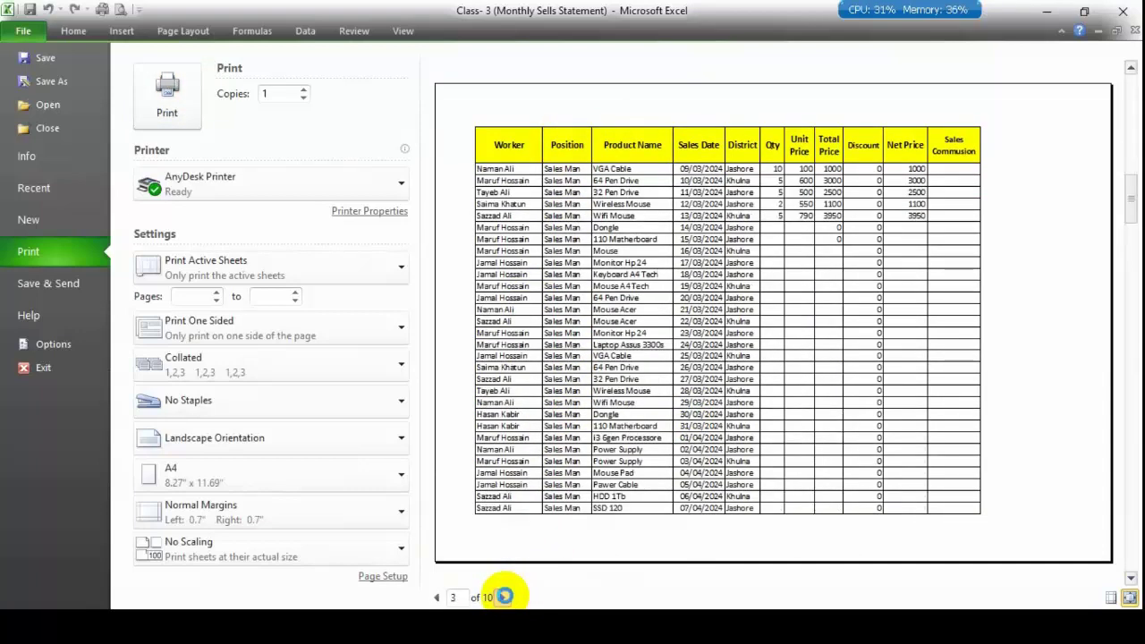
{"action": "left_click", "coordinate": [503, 597]}
{"action": "left_click", "coordinate": [503, 597]}
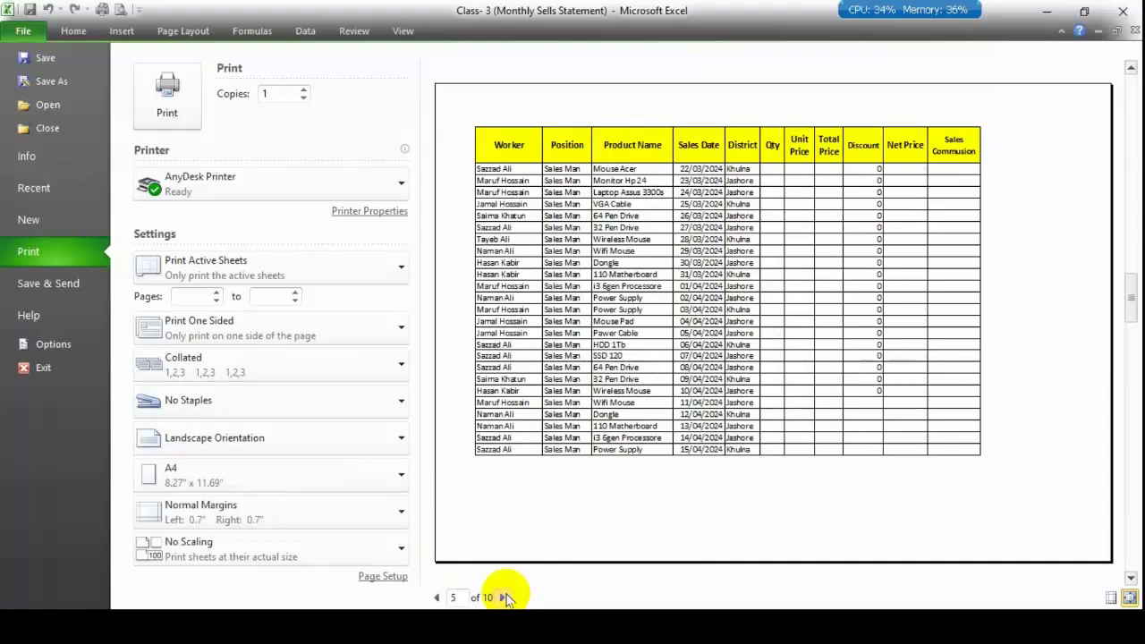
{"action": "key", "text": "Escape"}
{"action": "left_click", "coordinate": [527, 314]}
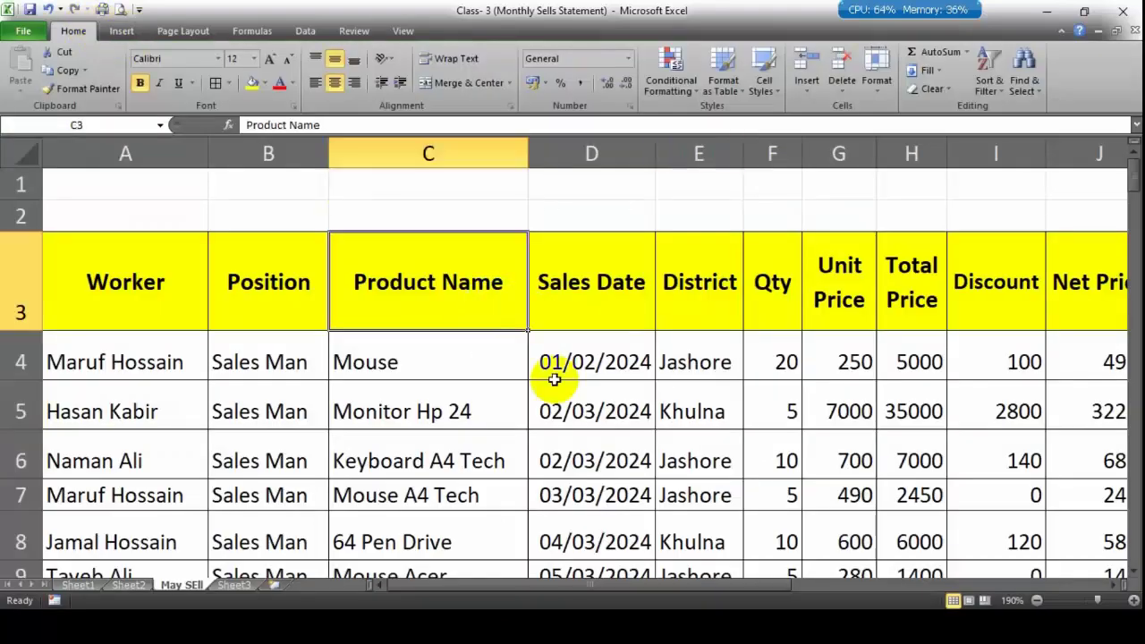
{"action": "scroll", "coordinate": [728, 365], "scroll_direction": "down", "scroll_amount": 4}
{"action": "scroll", "coordinate": [728, 364], "scroll_direction": "down", "scroll_amount": 4}
{"action": "scroll", "coordinate": [730, 361], "scroll_direction": "down", "scroll_amount": 6}
{"action": "scroll", "coordinate": [732, 361], "scroll_direction": "down", "scroll_amount": 6}
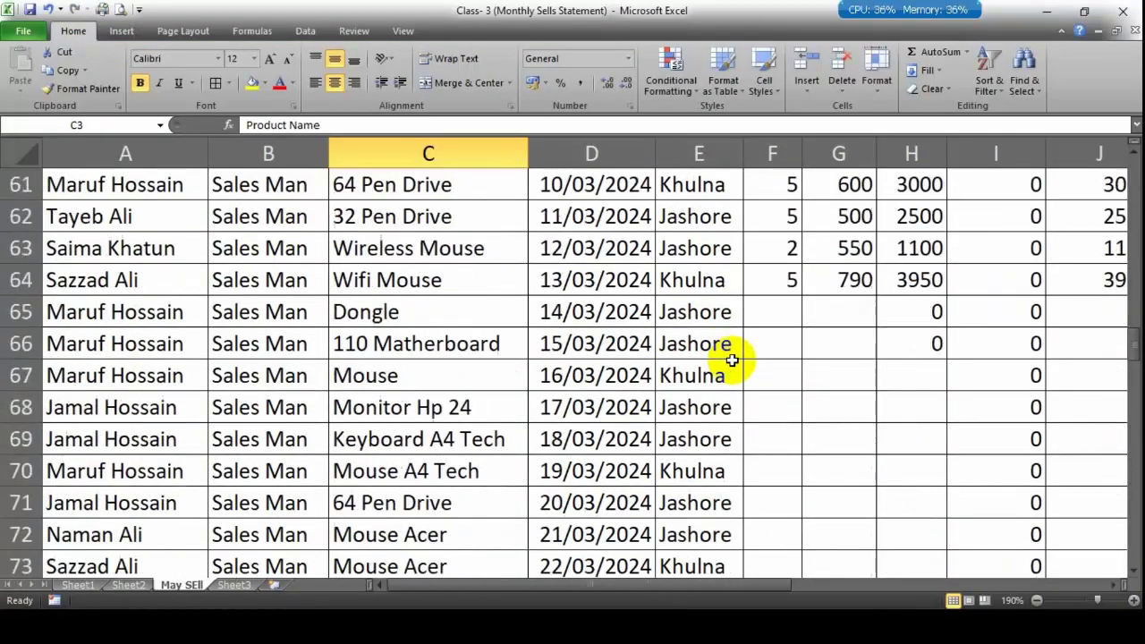
{"action": "scroll", "coordinate": [375, 307], "scroll_direction": "down", "scroll_amount": 5}
{"action": "scroll", "coordinate": [325, 184], "scroll_direction": "up", "scroll_amount": 8}
{"action": "left_click", "coordinate": [198, 30]}
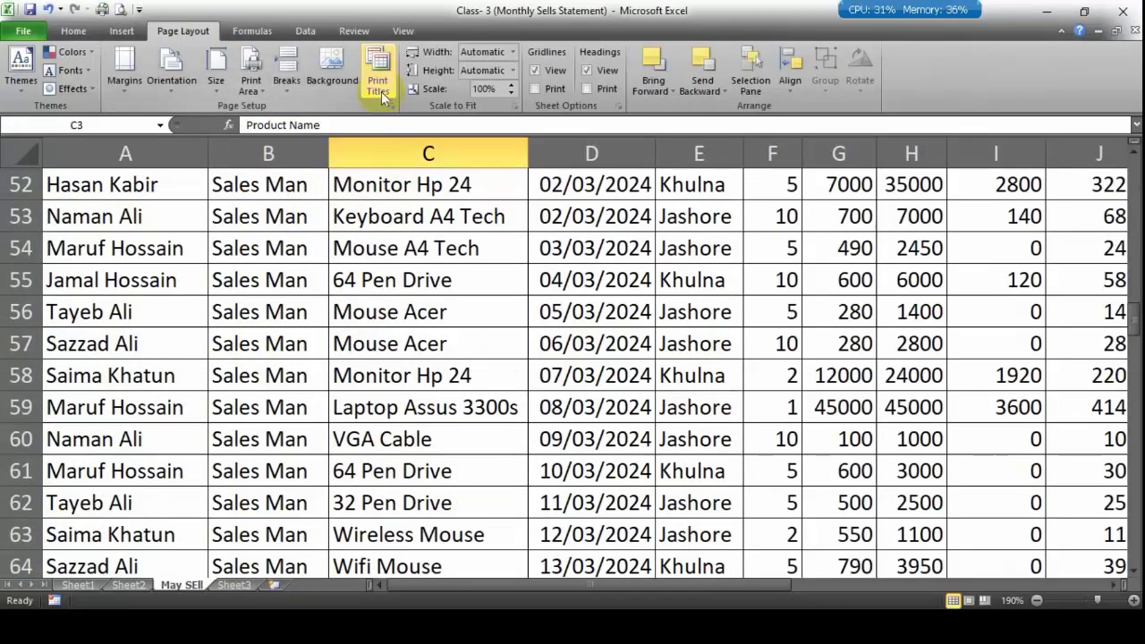
{"action": "scroll", "coordinate": [381, 97], "scroll_direction": "down", "scroll_amount": 4}
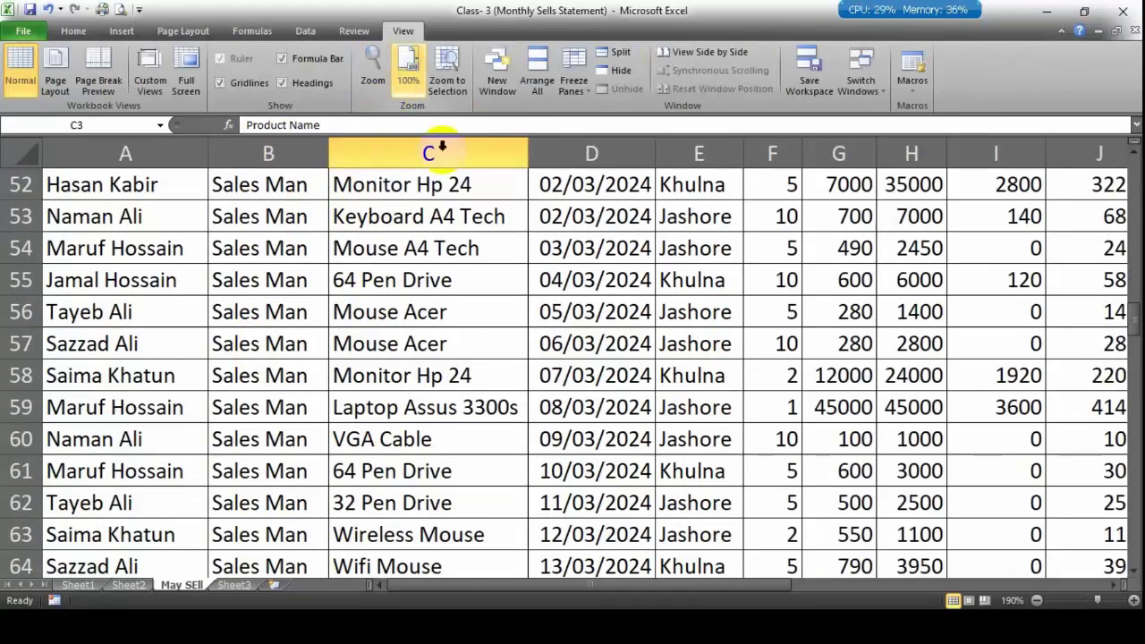
{"action": "scroll", "coordinate": [442, 148], "scroll_direction": "down", "scroll_amount": 5}
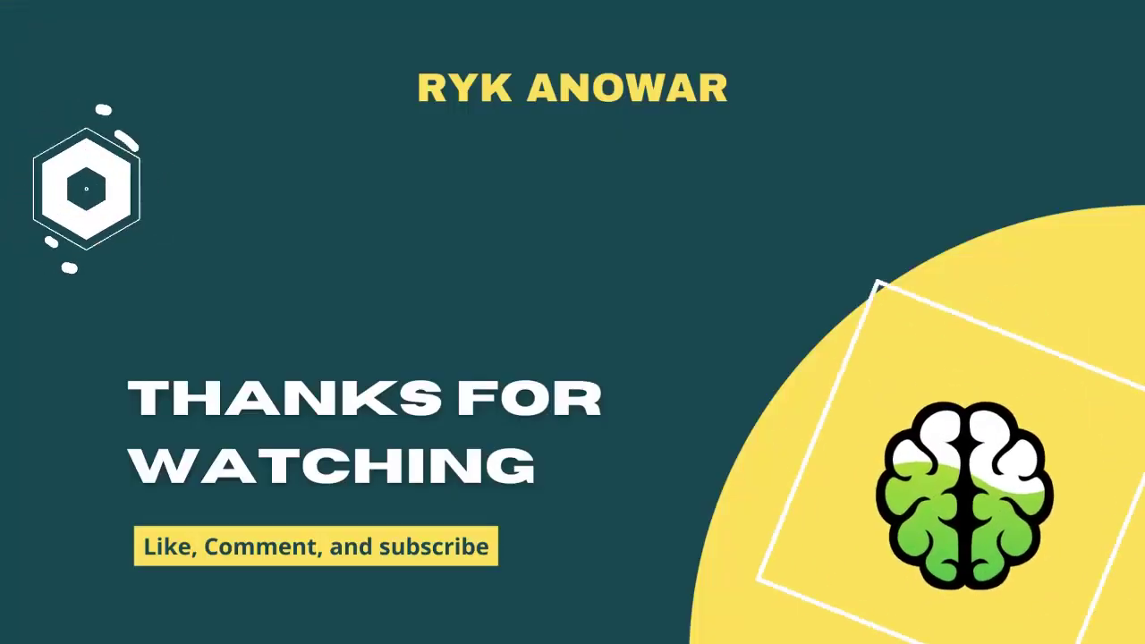